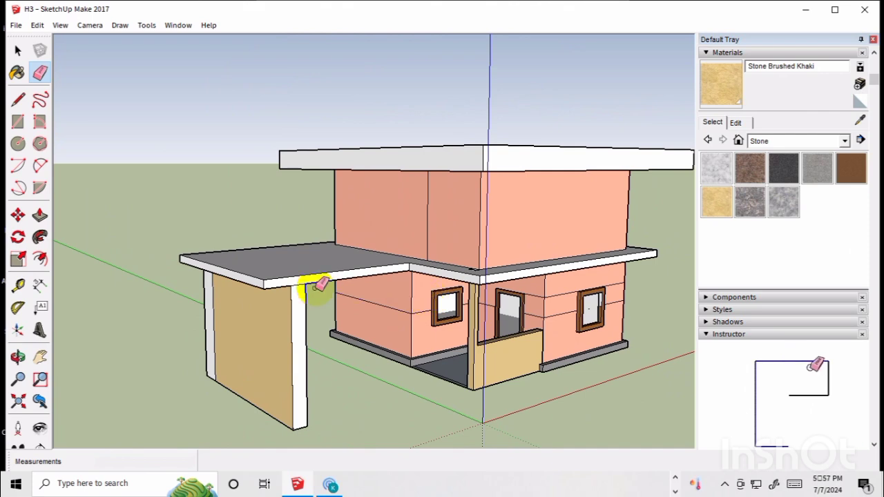
Step: Erase the vertical edge splitting the carport's outer wall and paint the merged face with Stone Brushed Khaki
{"action": "mouse_move", "coordinate": [318, 287]}
{"action": "middle_mouse_down"}
{"action": "mouse_move", "coordinate": [278, 313]}
{"action": "mouse_move", "coordinate": [268, 306]}
{"action": "mouse_move", "coordinate": [199, 336]}
{"action": "mouse_move", "coordinate": [340, 349]}
{"action": "mouse_move", "coordinate": [433, 297]}
{"action": "mouse_move", "coordinate": [356, 267]}
{"action": "mouse_move", "coordinate": [276, 322]}
{"action": "mouse_move", "coordinate": [421, 353]}
{"action": "mouse_move", "coordinate": [537, 340]}
{"action": "mouse_move", "coordinate": [156, 293]}
{"action": "mouse_move", "coordinate": [212, 292]}
{"action": "mouse_move", "coordinate": [229, 312]}
{"action": "middle_mouse_up"}
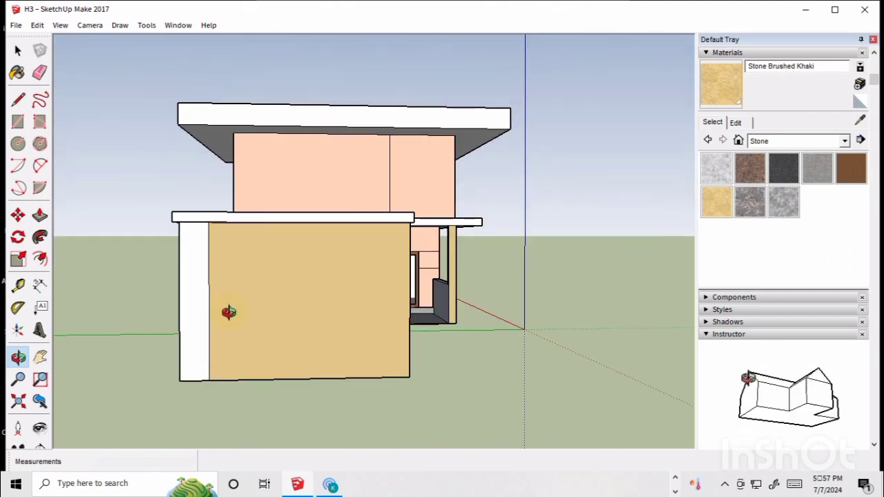
{"action": "key", "text": "e"}
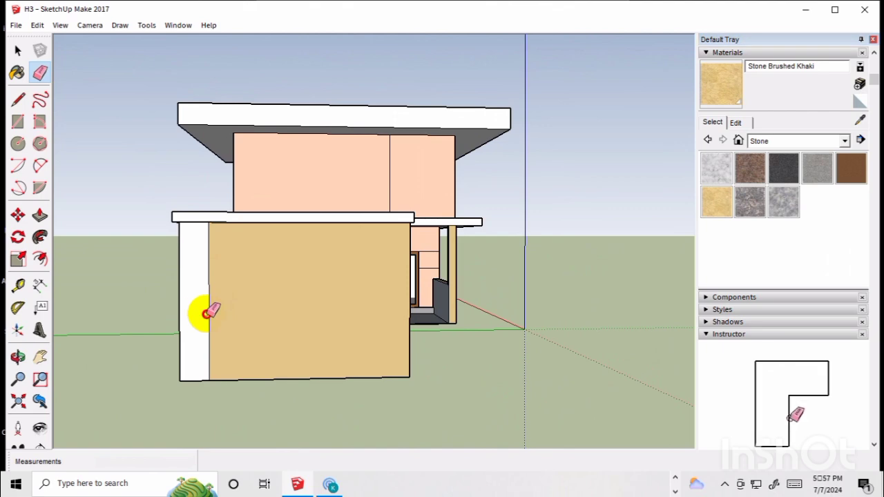
{"action": "left_click", "coordinate": [209, 314]}
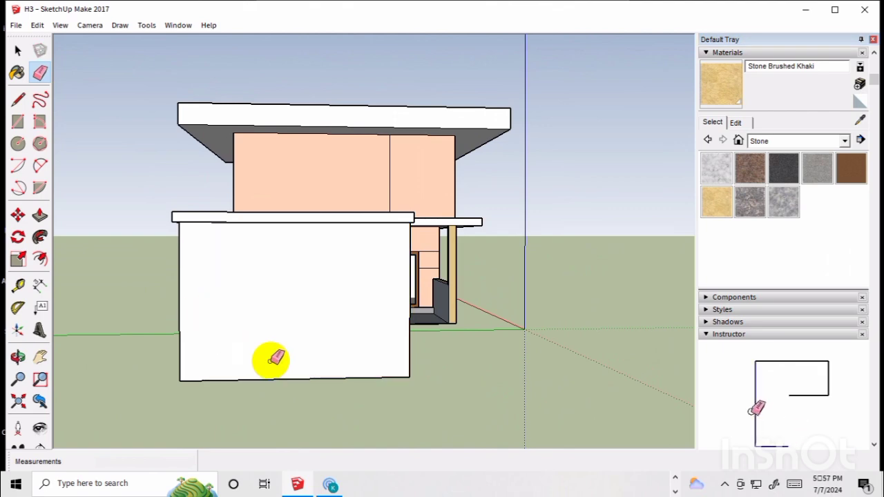
{"action": "scroll", "coordinate": [269, 348], "scroll_direction": "down", "scroll_amount": 1}
{"action": "mouse_move", "coordinate": [269, 348]}
{"action": "middle_mouse_down"}
{"action": "mouse_move", "coordinate": [256, 345]}
{"action": "mouse_move", "coordinate": [315, 405]}
{"action": "mouse_move", "coordinate": [594, 320]}
{"action": "mouse_move", "coordinate": [277, 320]}
{"action": "mouse_move", "coordinate": [140, 349]}
{"action": "mouse_move", "coordinate": [94, 349]}
{"action": "middle_mouse_up"}
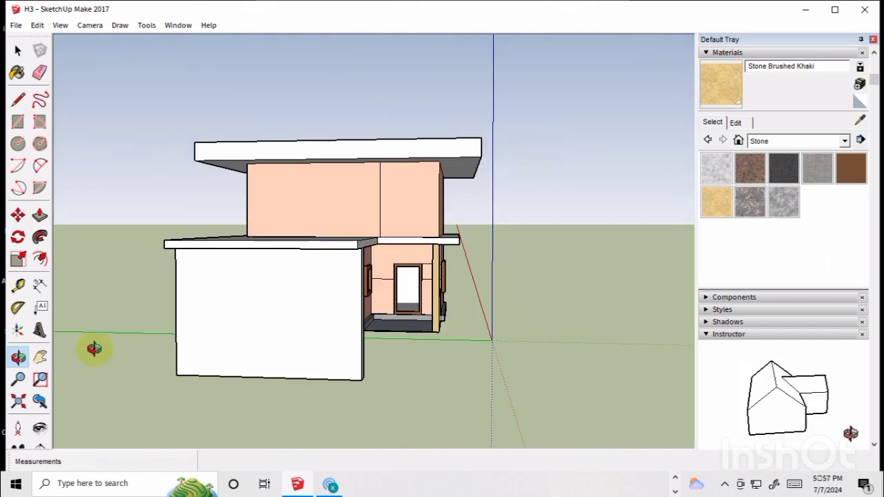
{"action": "left_click", "coordinate": [336, 371]}
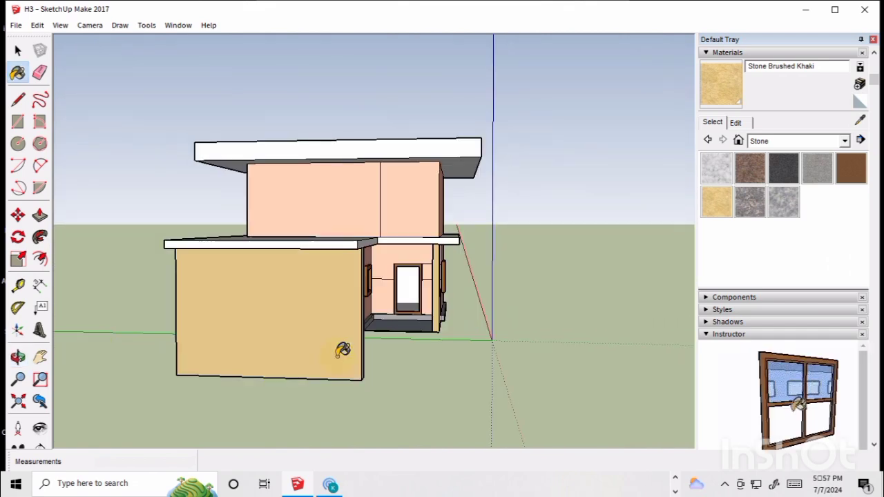
Step: Paint the carport wall's narrow front face and the adjoining roof slab edge with Stone Brushed Khaki
{"action": "scroll", "coordinate": [399, 313], "scroll_direction": "up", "scroll_amount": 3}
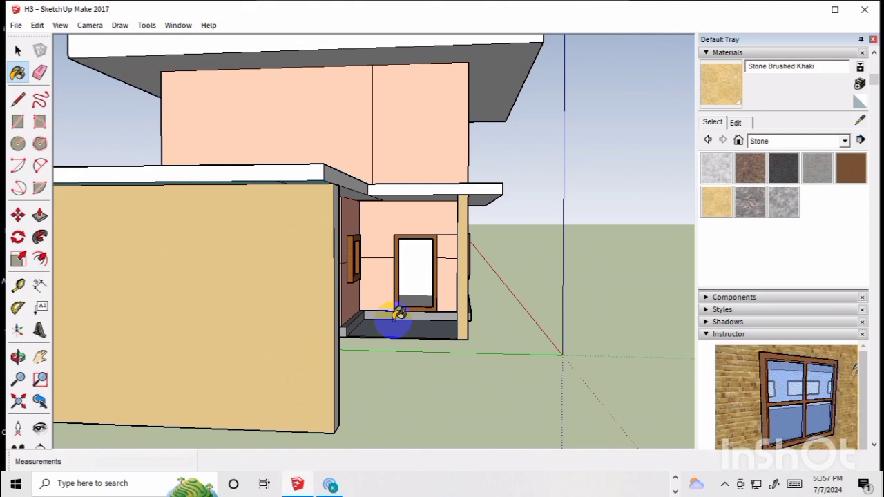
{"action": "middle_click_drag", "start_coordinate": [399, 313], "coordinate": [105, 345]}
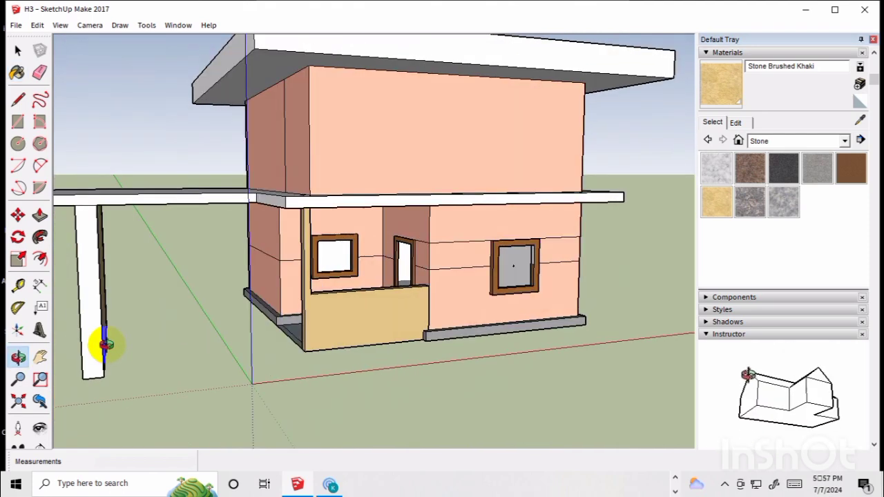
{"action": "left_click", "coordinate": [108, 312]}
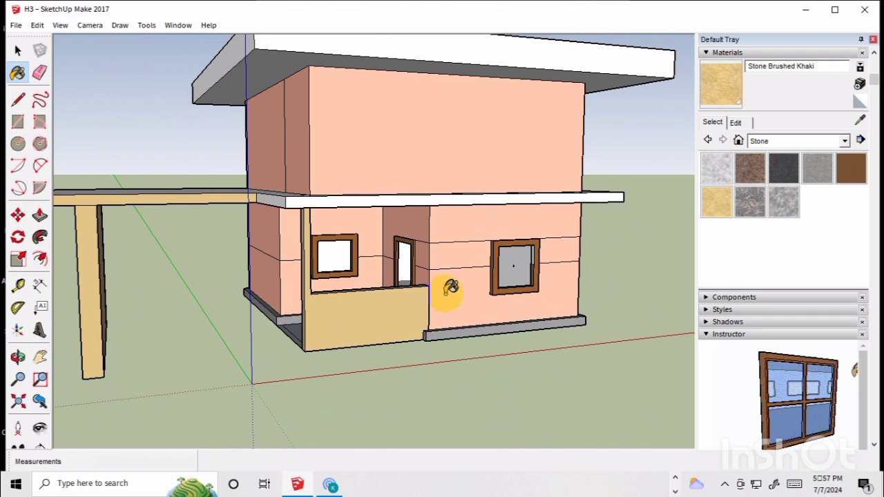
Step: Paint the lower roof slab's front edges and the carport wall's narrow front face with Carrera Marble
{"action": "scroll", "coordinate": [415, 270], "scroll_direction": "down", "scroll_amount": 3}
{"action": "scroll", "coordinate": [203, 226], "scroll_direction": "up", "scroll_amount": 5}
{"action": "scroll", "coordinate": [203, 226], "scroll_direction": "up", "scroll_amount": 1}
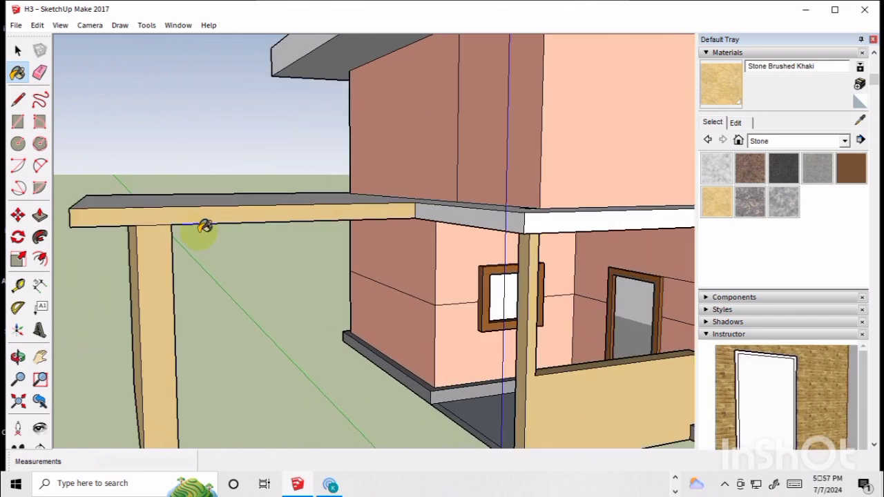
{"action": "left_click", "coordinate": [719, 170]}
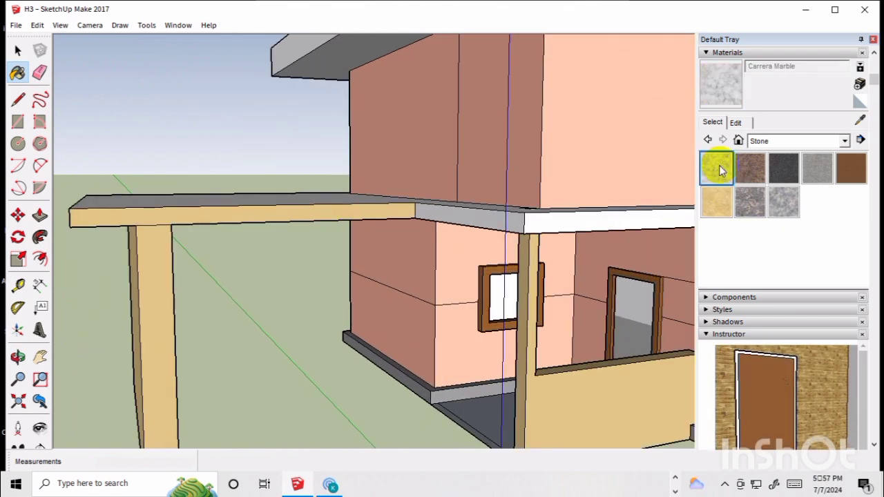
{"action": "left_click", "coordinate": [622, 220]}
{"action": "left_click", "coordinate": [400, 205]}
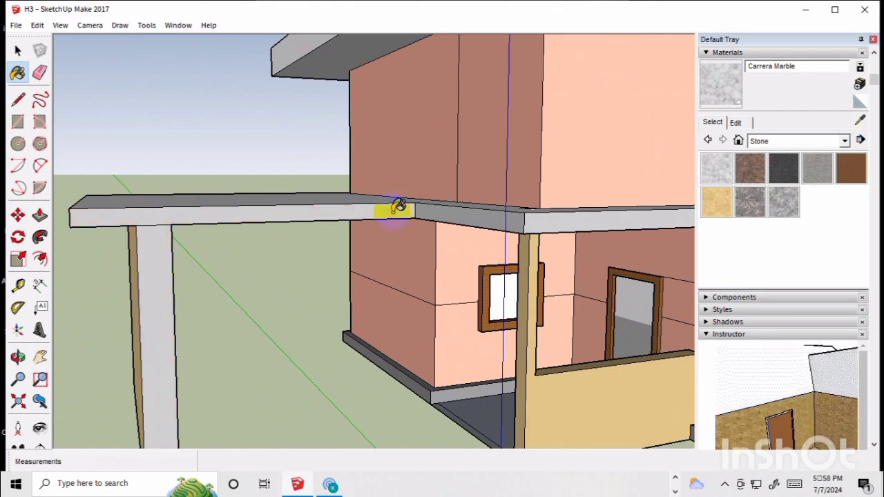
{"action": "scroll", "coordinate": [406, 217], "scroll_direction": "down", "scroll_amount": 3}
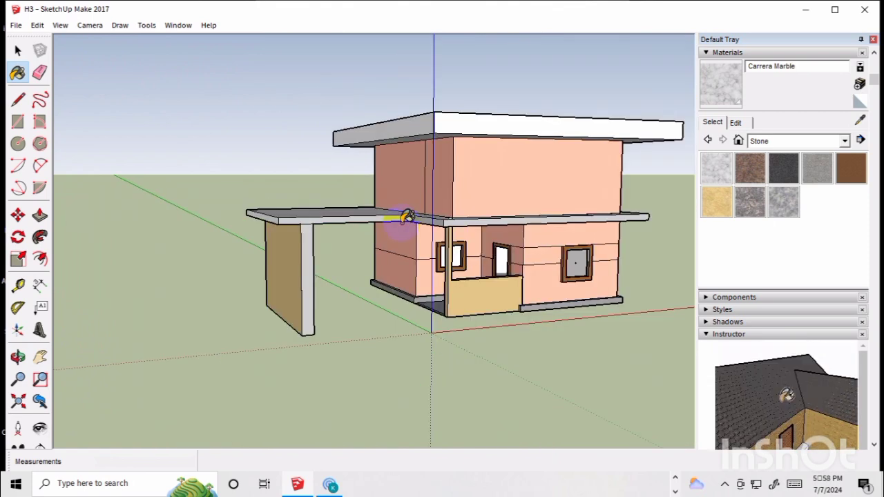
Step: Draw a rectangle about 500' by 144' across the unpainted side wall, from window-head level down to the plinth
{"action": "middle_click_drag", "start_coordinate": [406, 216], "coordinate": [282, 249]}
{"action": "mouse_move", "coordinate": [624, 279]}
{"action": "middle_mouse_down"}
{"action": "mouse_move", "coordinate": [320, 280]}
{"action": "mouse_move", "coordinate": [444, 281]}
{"action": "middle_mouse_up"}
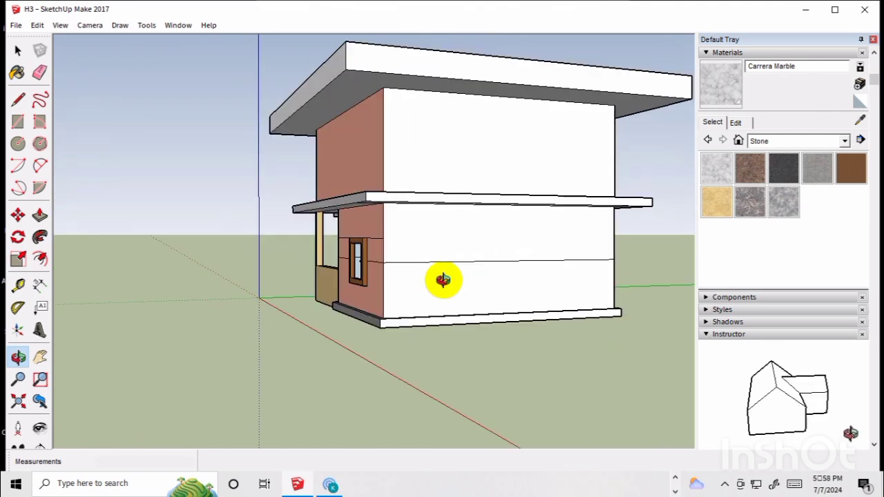
{"action": "left_click", "coordinate": [18, 122]}
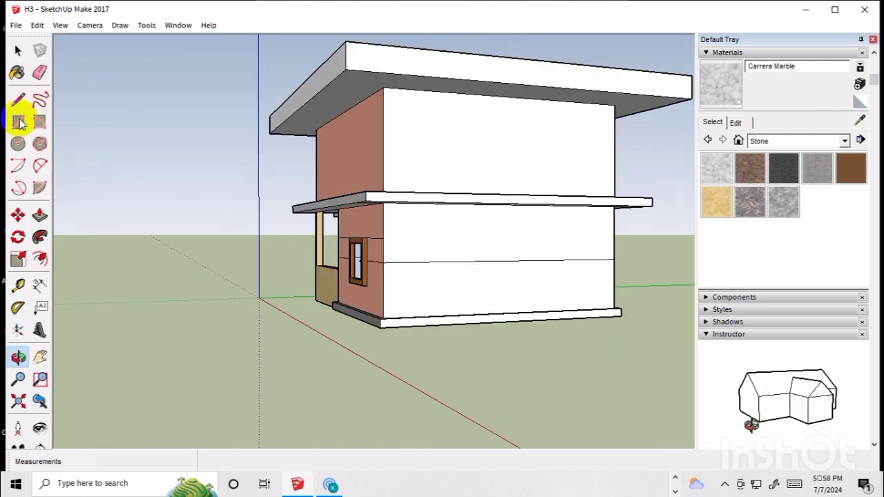
{"action": "left_click", "coordinate": [383, 237]}
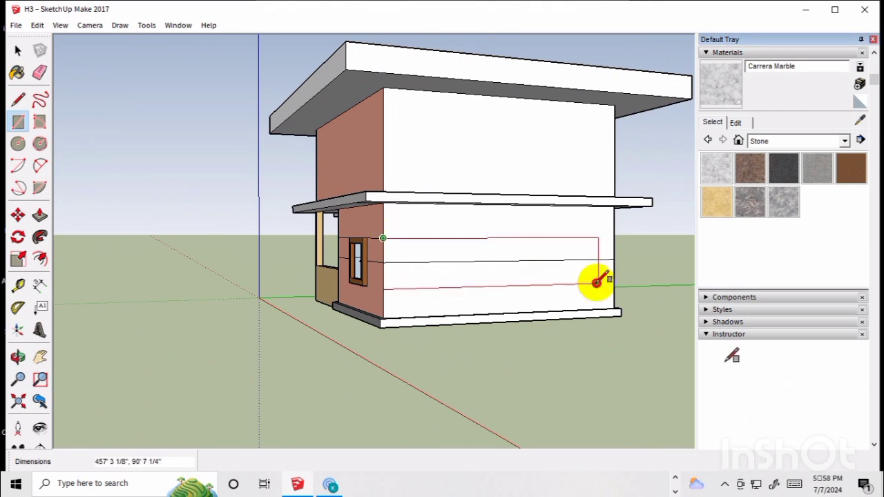
{"action": "left_click", "coordinate": [614, 308]}
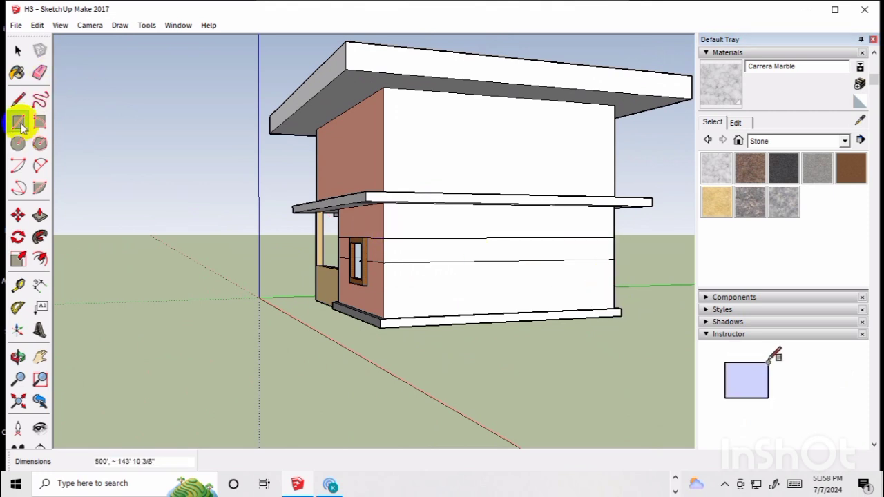
Step: Draw a window rectangle about 108' by 92' on the unpainted side wall and erase the line crossing it
{"action": "left_click", "coordinate": [427, 238]}
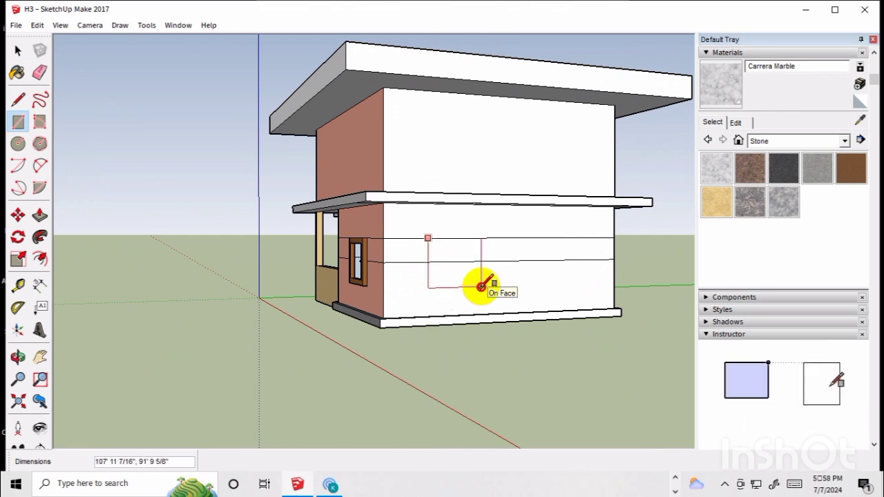
{"action": "left_click", "coordinate": [482, 287]}
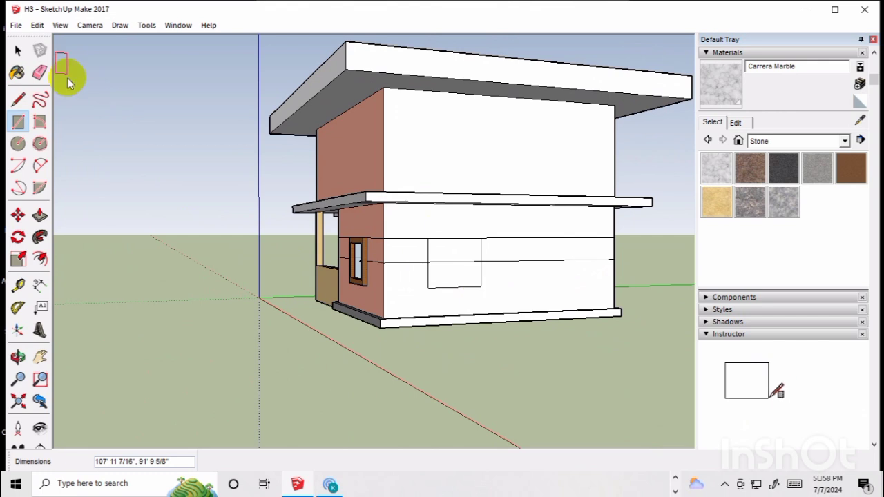
{"action": "left_click", "coordinate": [21, 52]}
{"action": "left_click", "coordinate": [39, 72]}
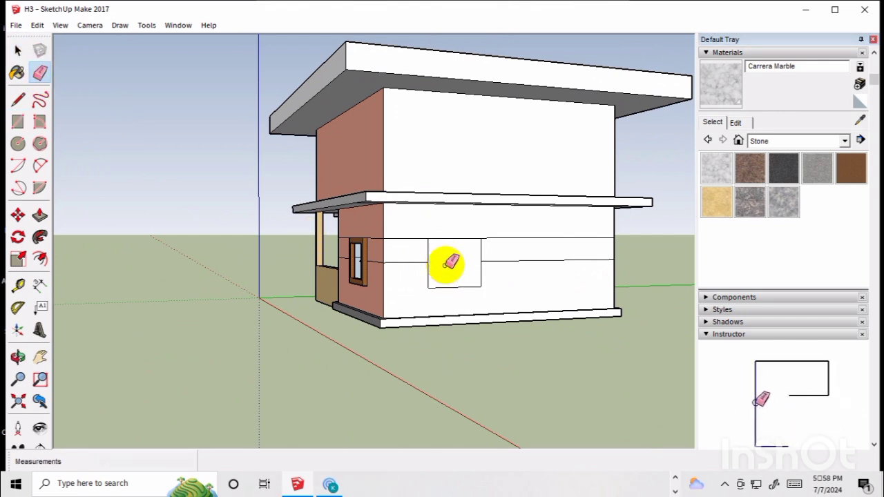
{"action": "key", "text": "r"}
{"action": "left_click", "coordinate": [468, 241]}
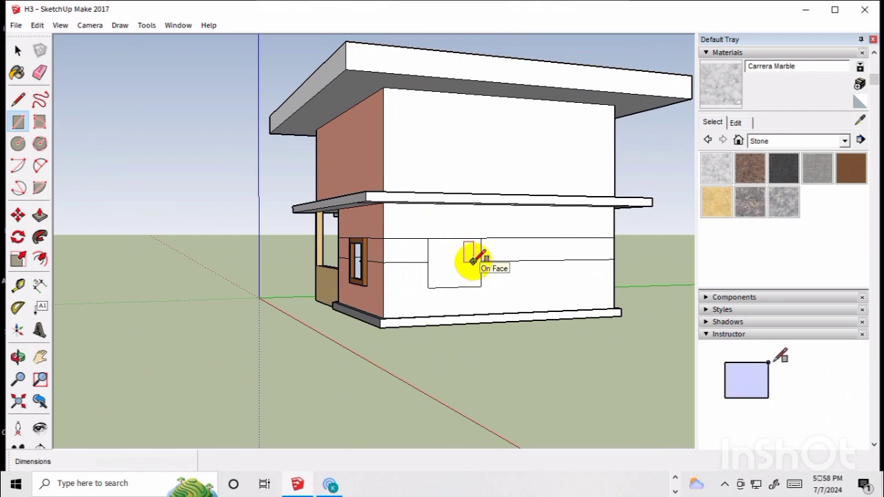
{"action": "key", "text": "space"}
Step: Copy the window rectangle about 245' along the side wall towards its far end, level with the original
{"action": "left_click", "coordinate": [474, 265]}
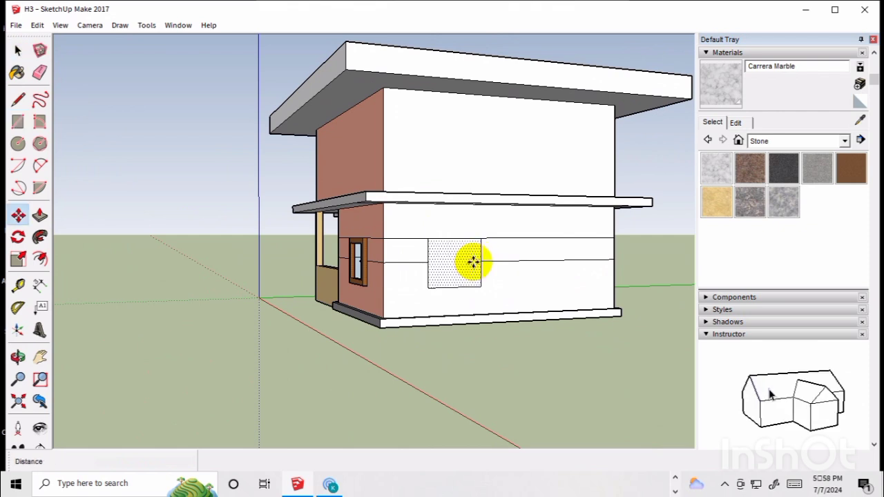
{"action": "left_click_drag", "start_coordinate": [474, 262], "coordinate": [344, 279]}
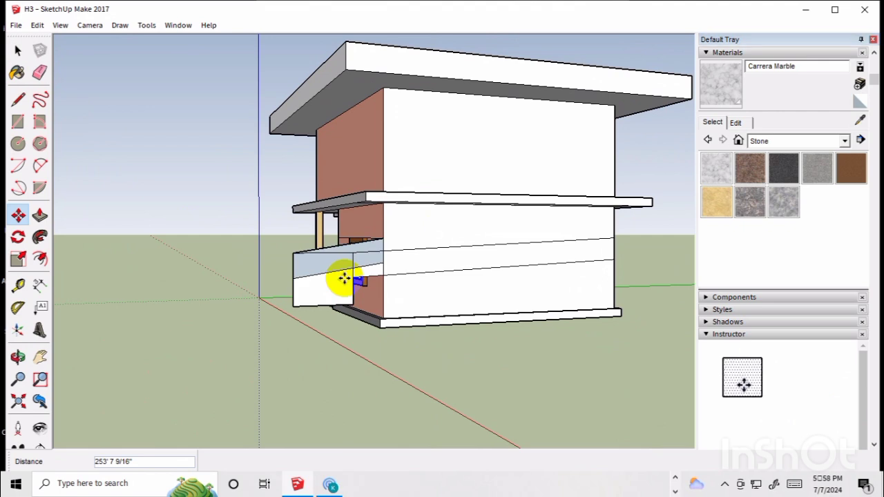
{"action": "key", "text": "Escape"}
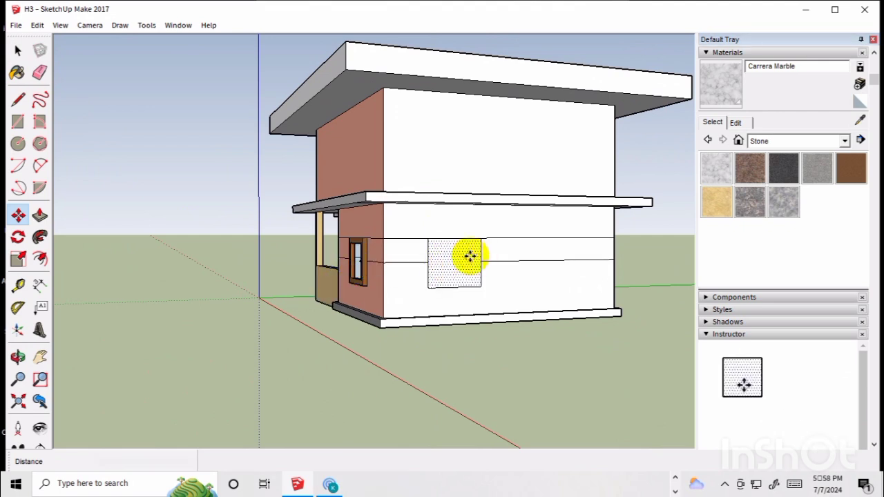
{"action": "key", "text": "space"}
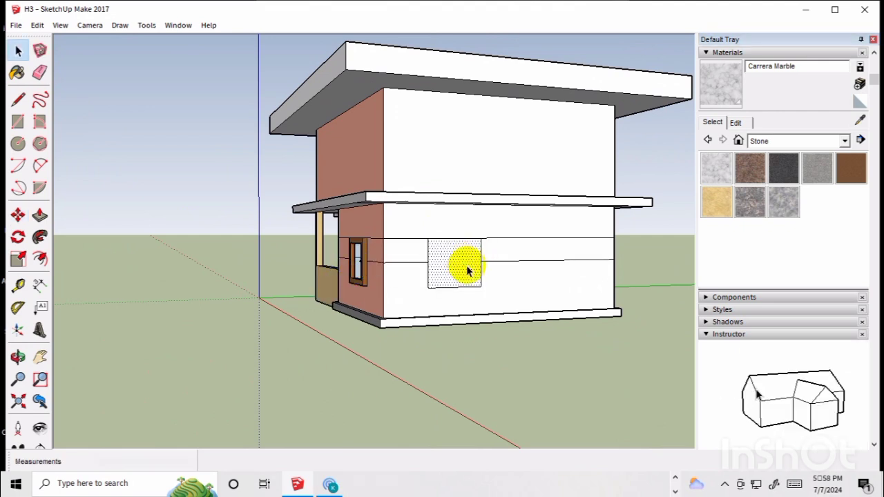
{"action": "key", "text": "m"}
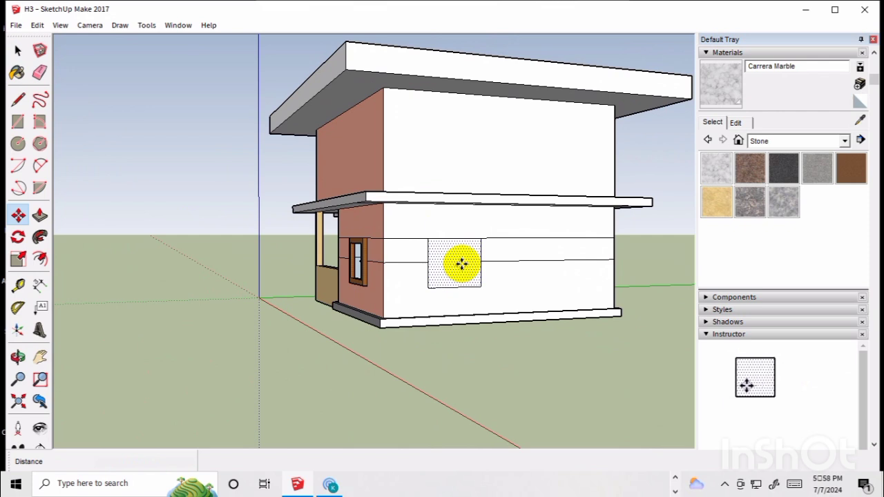
{"action": "key", "text": "ctrl"}
{"action": "left_click", "coordinate": [462, 263]}
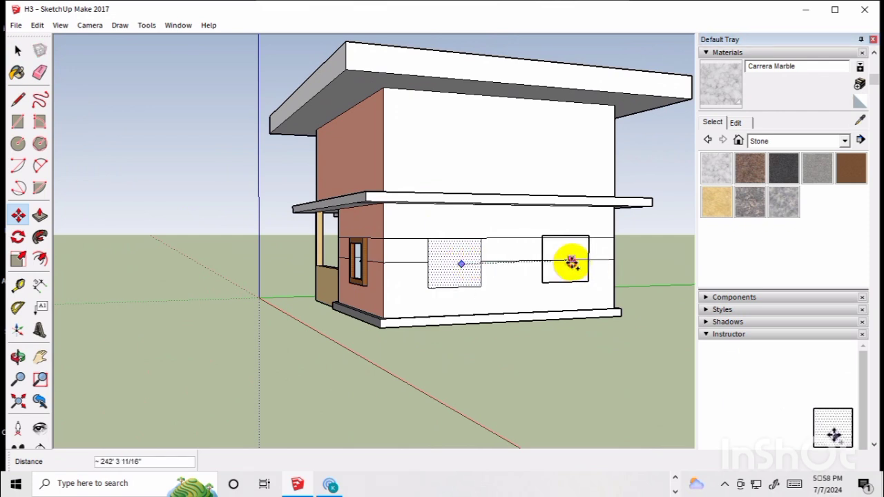
{"action": "left_click", "coordinate": [573, 266]}
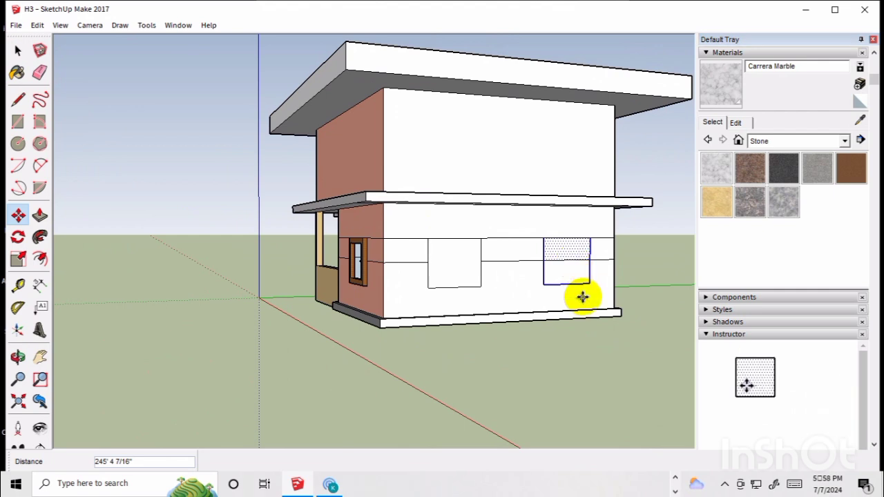
{"action": "key", "text": "space"}
Step: Erase the lower horizontal line across the unpainted side wall, including the segment inside the copied window rectangle
{"action": "scroll", "coordinate": [572, 277], "scroll_direction": "up", "scroll_amount": 4}
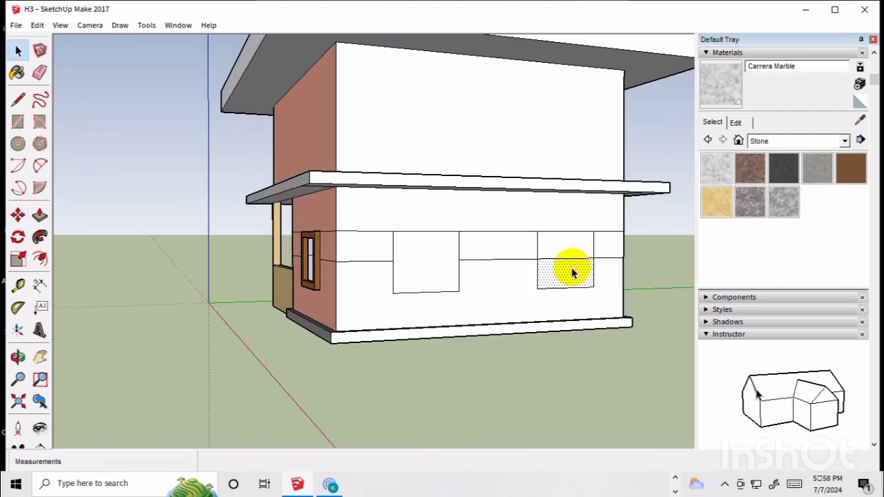
{"action": "key", "text": "e"}
{"action": "left_click", "coordinate": [499, 258]}
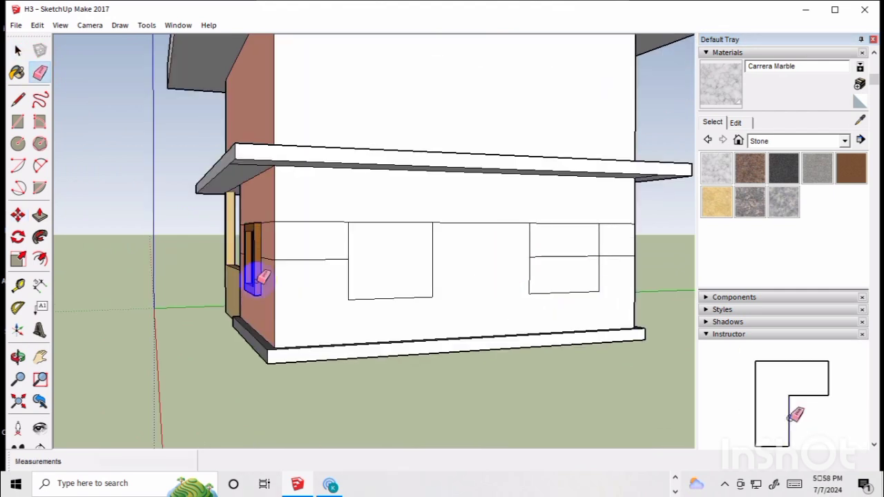
{"action": "left_click", "coordinate": [304, 259]}
{"action": "left_click", "coordinate": [565, 256]}
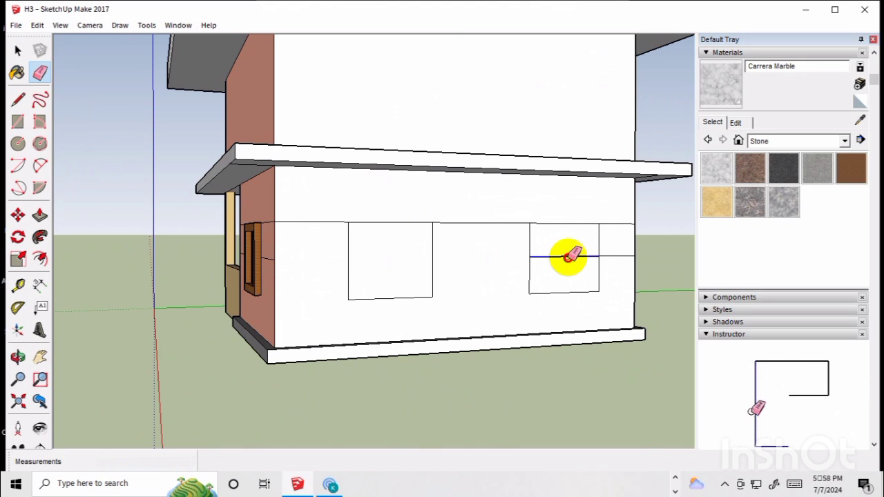
{"action": "left_click", "coordinate": [617, 257]}
Step: Erase the upper horizontal line between and before the window rectangles, plus the two short lines beside the painted wall's window
{"action": "left_click", "coordinate": [503, 220]}
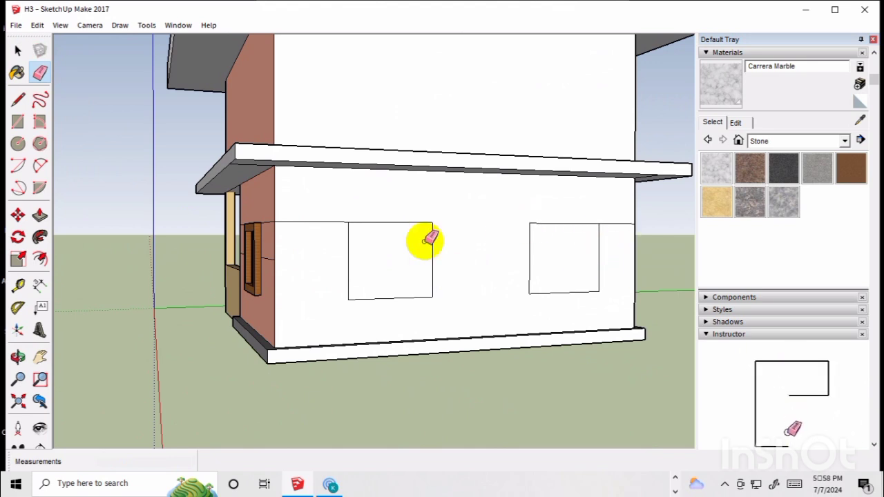
{"action": "left_click", "coordinate": [325, 221]}
{"action": "left_click", "coordinate": [269, 257]}
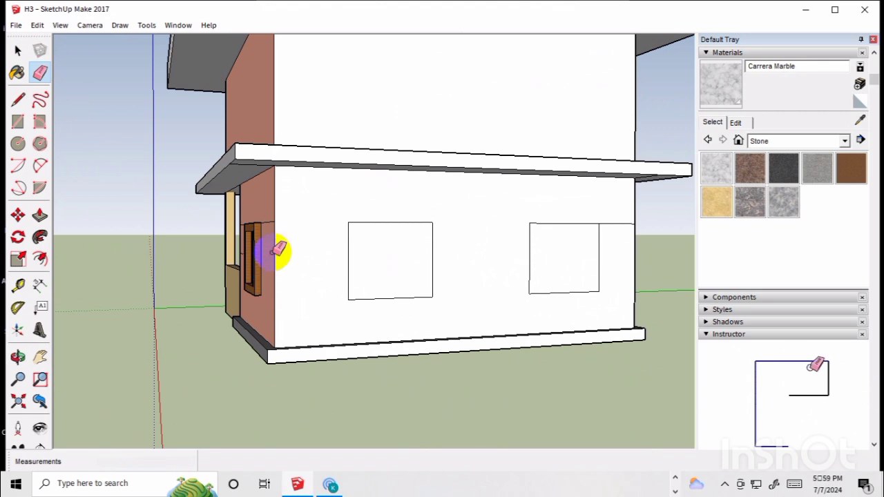
{"action": "left_click", "coordinate": [268, 223]}
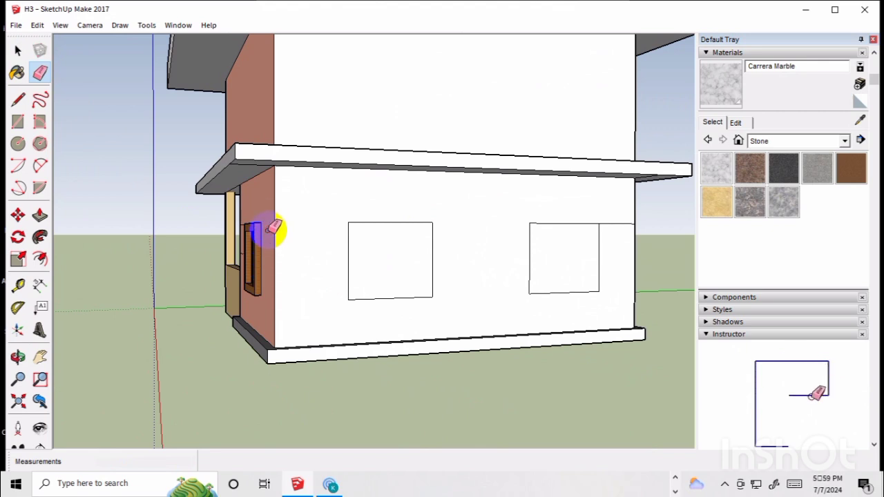
Step: Offset both window rectangles on the unpainted side wall inward, about 13' for the near one and 11' for the far one
{"action": "key", "text": "f"}
{"action": "left_click", "coordinate": [405, 223]}
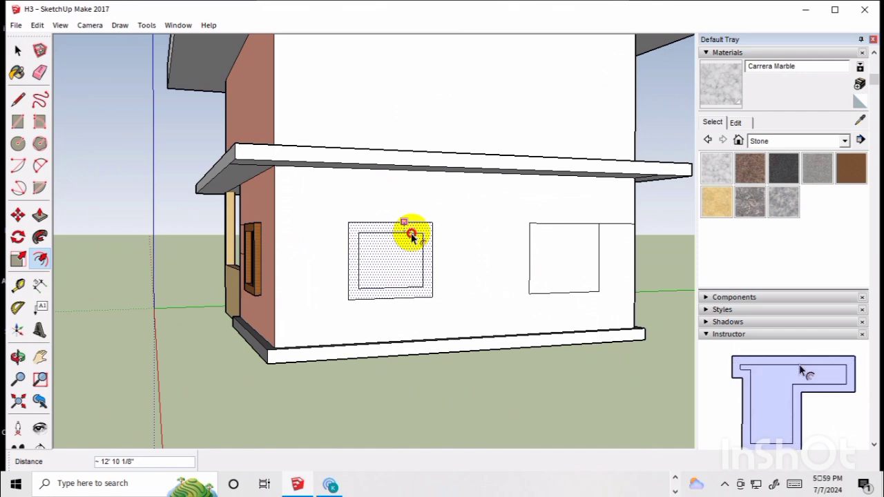
{"action": "left_click", "coordinate": [411, 234]}
{"action": "left_click", "coordinate": [557, 224]}
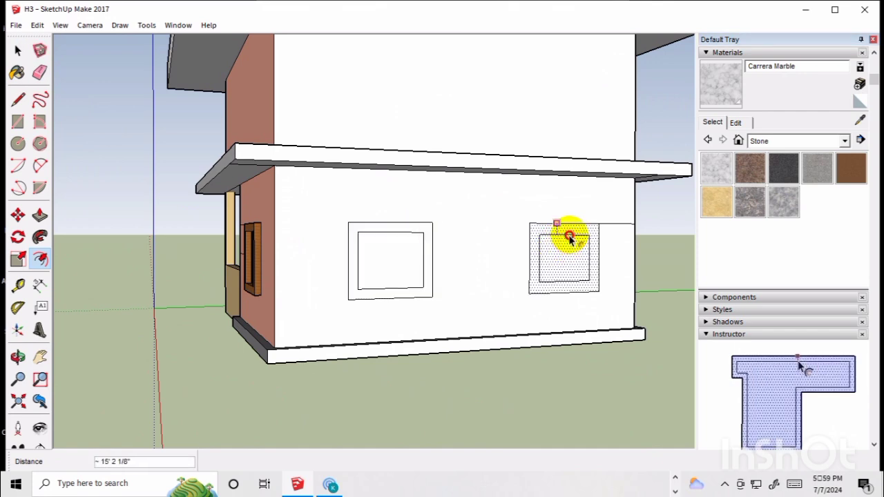
{"action": "left_click", "coordinate": [570, 237]}
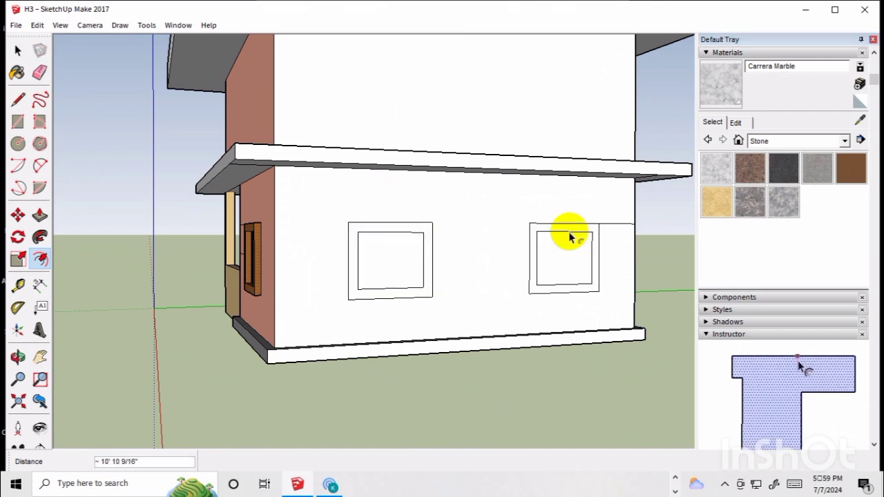
Step: Push/Pull the frame faces of both side-wall windows outward by 8'
{"action": "key", "text": "p"}
{"action": "left_click", "coordinate": [504, 261]}
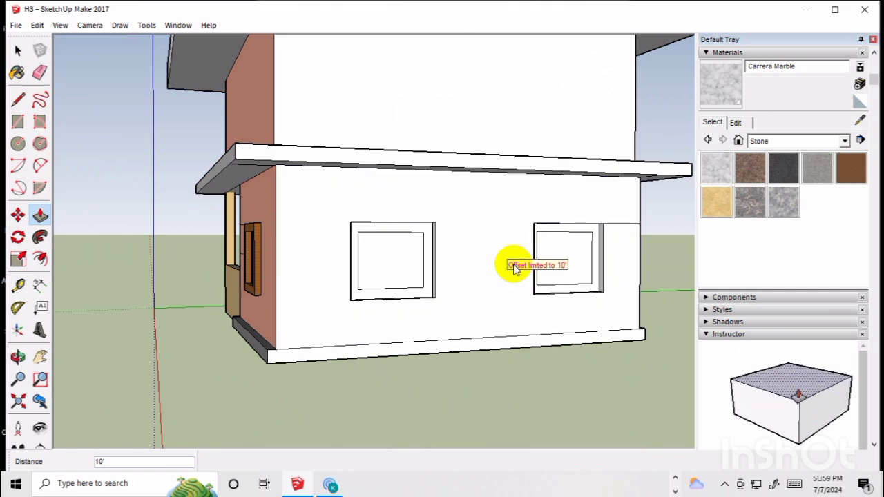
{"action": "key", "text": "Escape"}
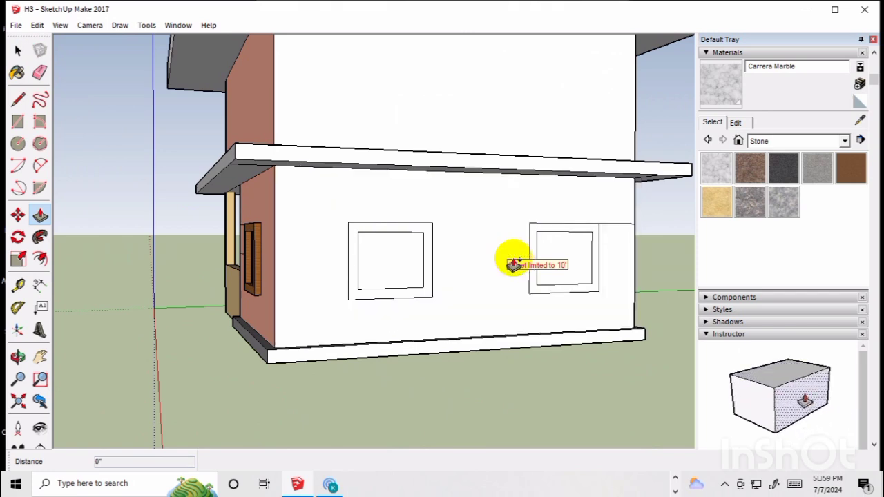
{"action": "middle_click_drag", "start_coordinate": [513, 265], "coordinate": [566, 241]}
{"action": "scroll", "coordinate": [605, 248], "scroll_direction": "up", "scroll_amount": 3}
{"action": "scroll", "coordinate": [603, 244], "scroll_direction": "up", "scroll_amount": 3}
{"action": "left_click_drag", "start_coordinate": [566, 221], "coordinate": [573, 227]}
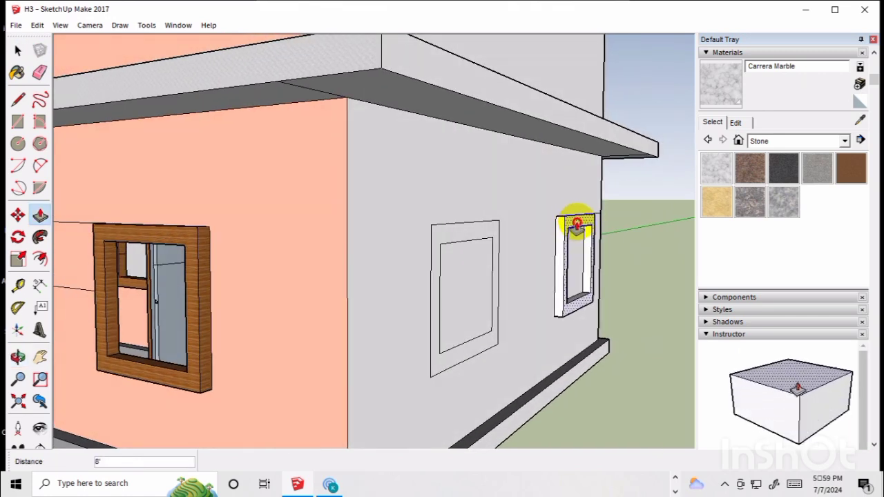
{"action": "double_click", "coordinate": [496, 229]}
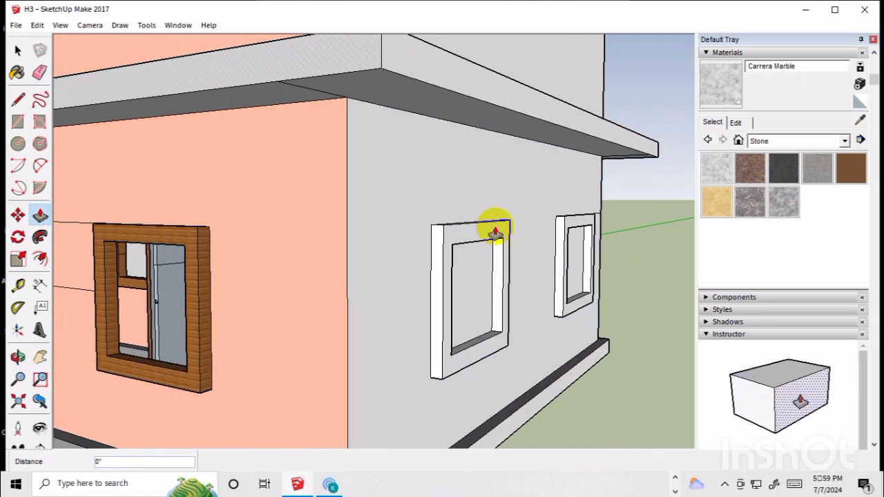
Step: Delete the faces inside both window frames on the unpainted side wall to open the windows
{"action": "middle_click_drag", "start_coordinate": [573, 207], "coordinate": [414, 210]}
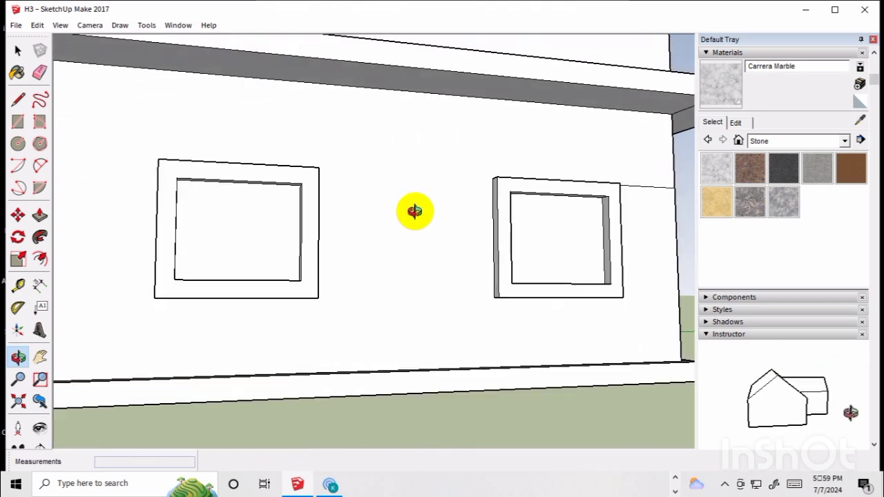
{"action": "left_click", "coordinate": [544, 244]}
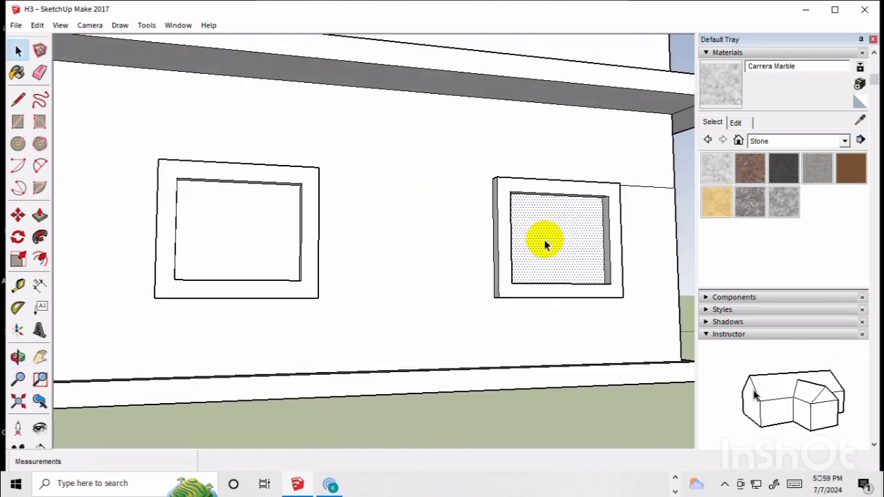
{"action": "key", "text": "Delete"}
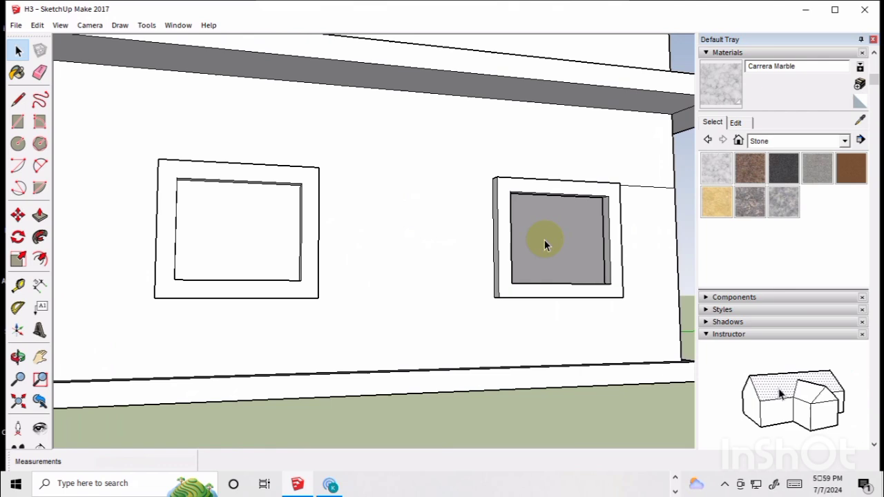
{"action": "left_click", "coordinate": [279, 241]}
{"action": "key", "text": "Delete"}
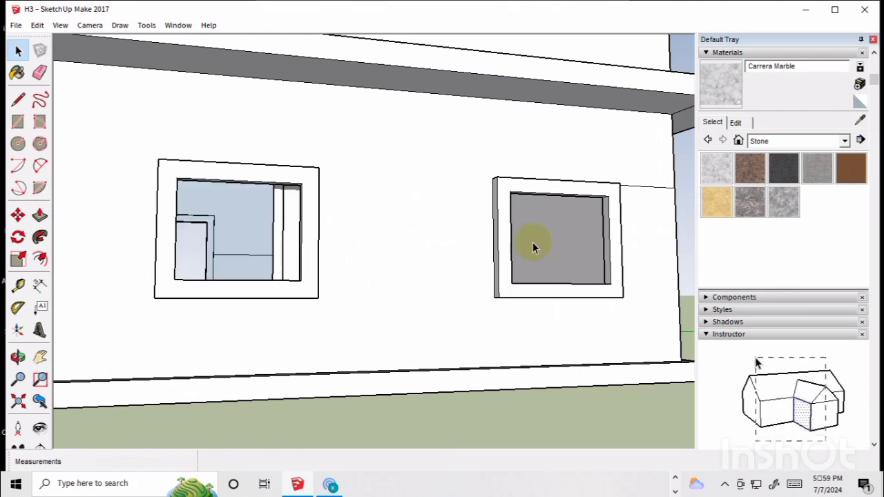
Step: Try to sample the wood material from the window frame on the painted wall
{"action": "middle_click_drag", "start_coordinate": [532, 243], "coordinate": [529, 272]}
{"action": "scroll", "coordinate": [489, 264], "scroll_direction": "down", "scroll_amount": 3}
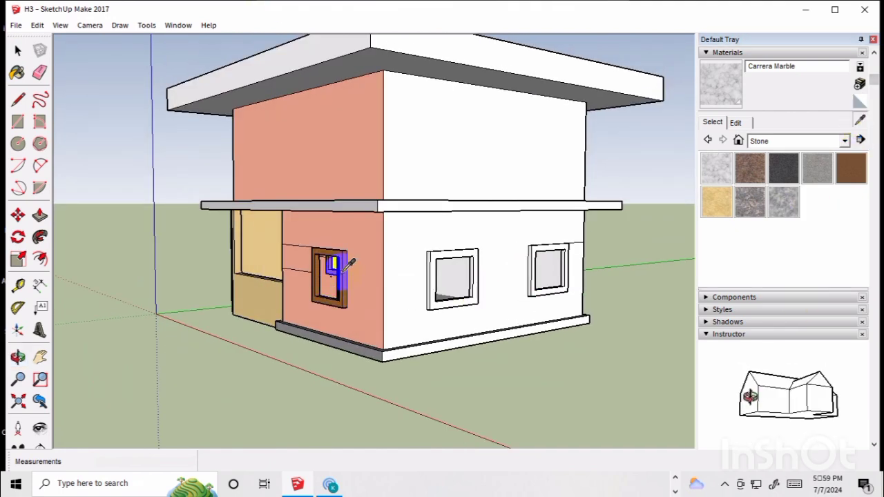
{"action": "left_click", "coordinate": [450, 248], "text": "alt"}
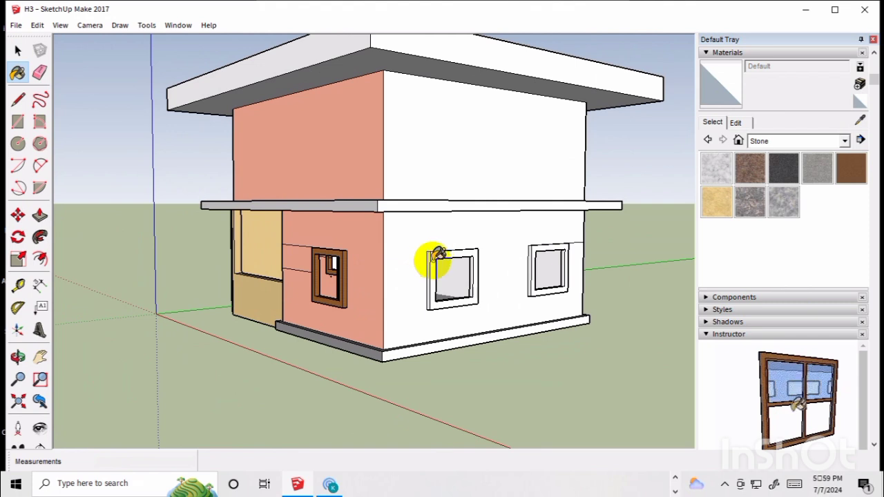
{"action": "key", "text": "space"}
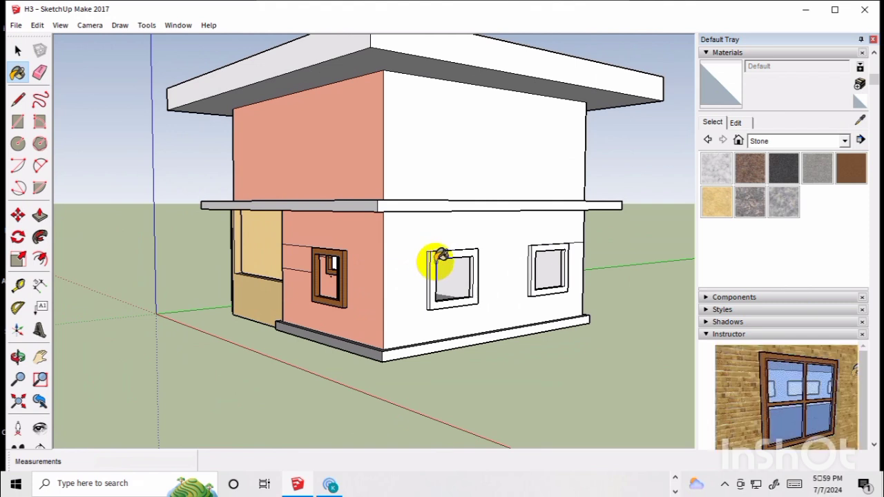
{"action": "scroll", "coordinate": [439, 261], "scroll_direction": "up", "scroll_amount": 5}
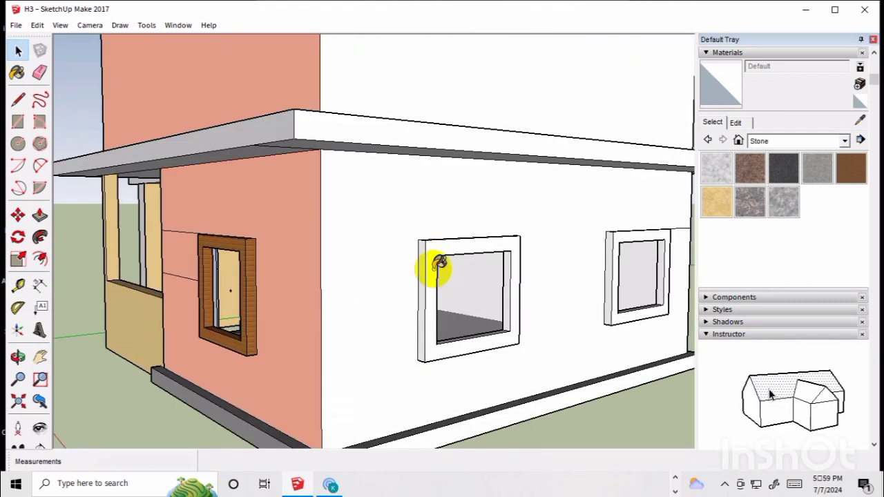
{"action": "key", "text": "b"}
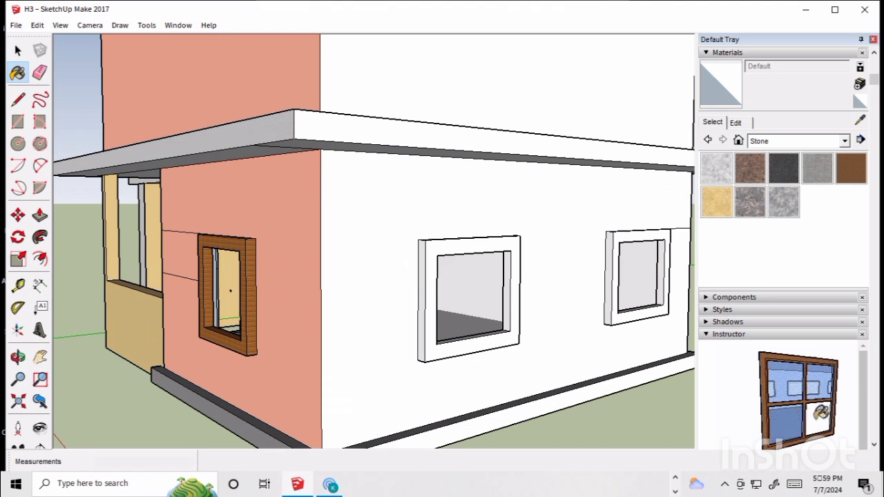
{"action": "left_click", "coordinate": [860, 120]}
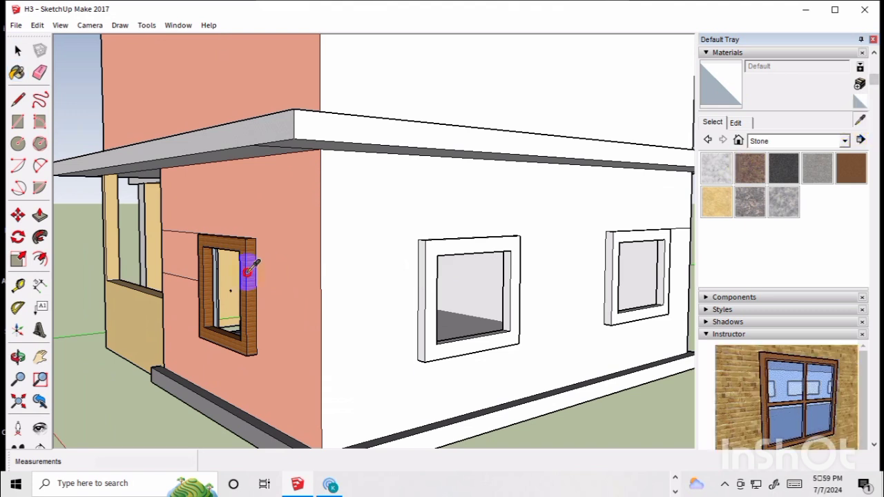
{"action": "left_click", "coordinate": [248, 269]}
Step: Paint the front and visible outer side faces of both unpainted window frames with Wood Floor Dark from the Wood materials
{"action": "left_click", "coordinate": [845, 141]}
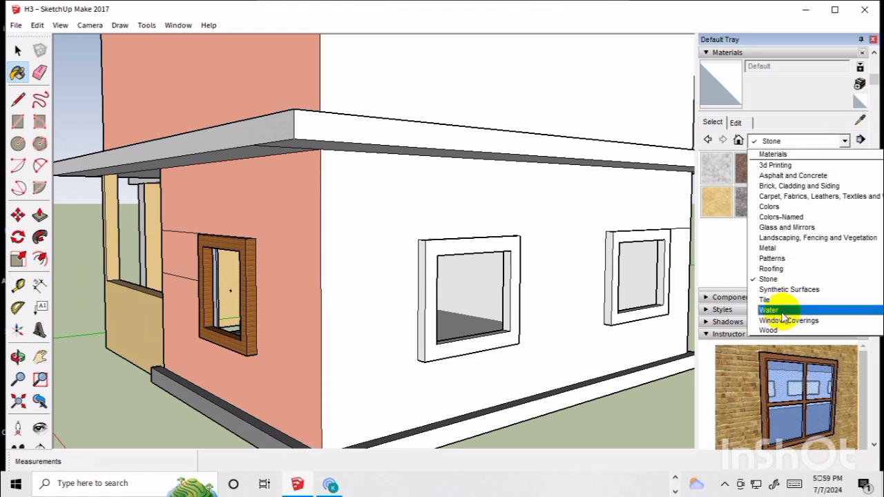
{"action": "left_click", "coordinate": [781, 330]}
{"action": "left_click", "coordinate": [854, 168]}
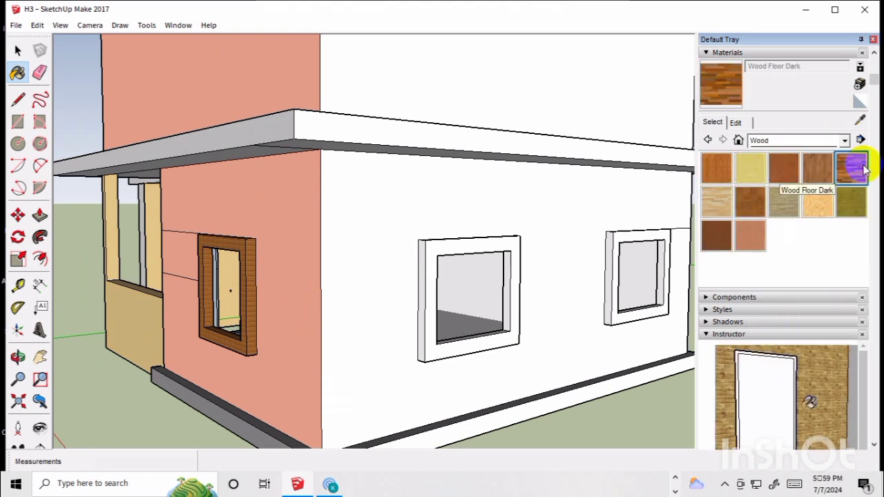
{"action": "left_click", "coordinate": [517, 243]}
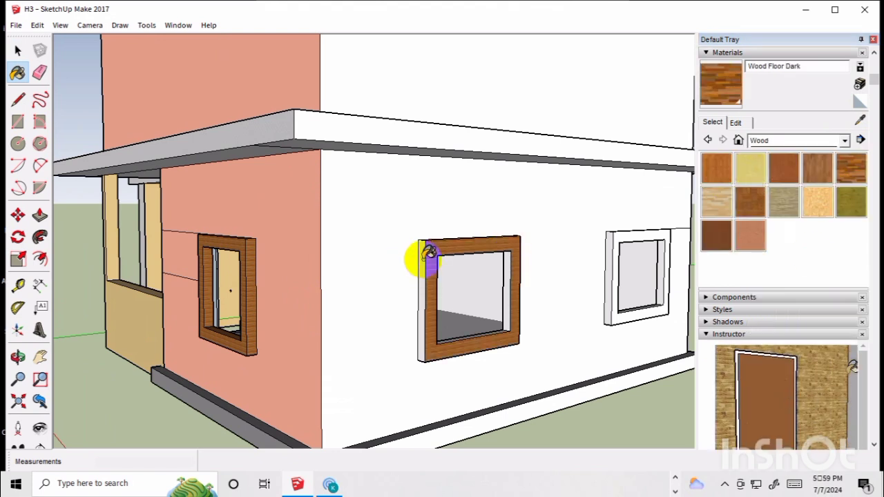
{"action": "left_click", "coordinate": [610, 241]}
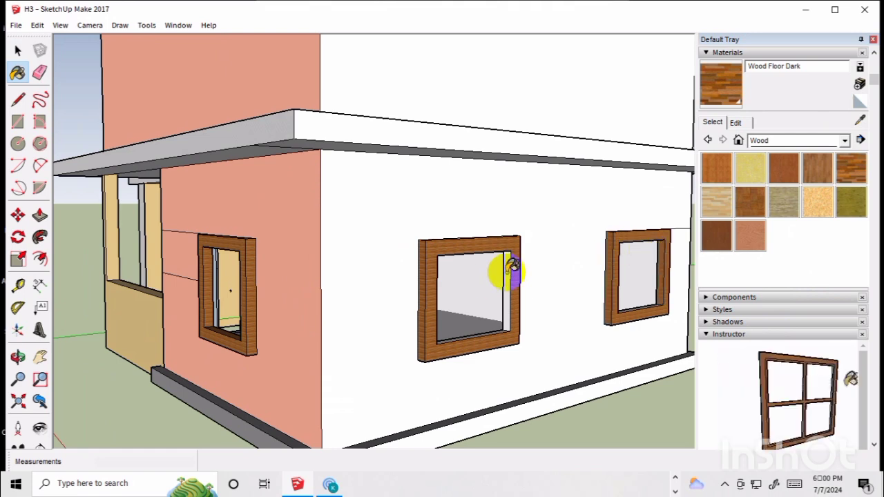
Step: Paint the top faces, visible inner sides and inner sills of both side-wall window frames with Wood Floor Dark
{"action": "key", "text": "o"}
{"action": "mouse_move", "coordinate": [671, 212]}
{"action": "left_mouse_down"}
{"action": "mouse_move", "coordinate": [574, 277]}
{"action": "mouse_move", "coordinate": [544, 285]}
{"action": "left_mouse_up"}
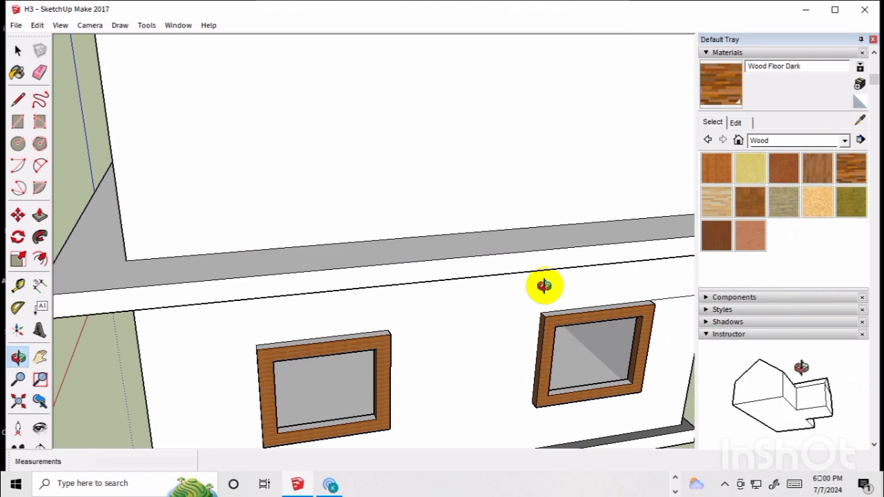
{"action": "key", "text": "b"}
{"action": "scroll", "coordinate": [370, 335], "scroll_direction": "up", "scroll_amount": 2}
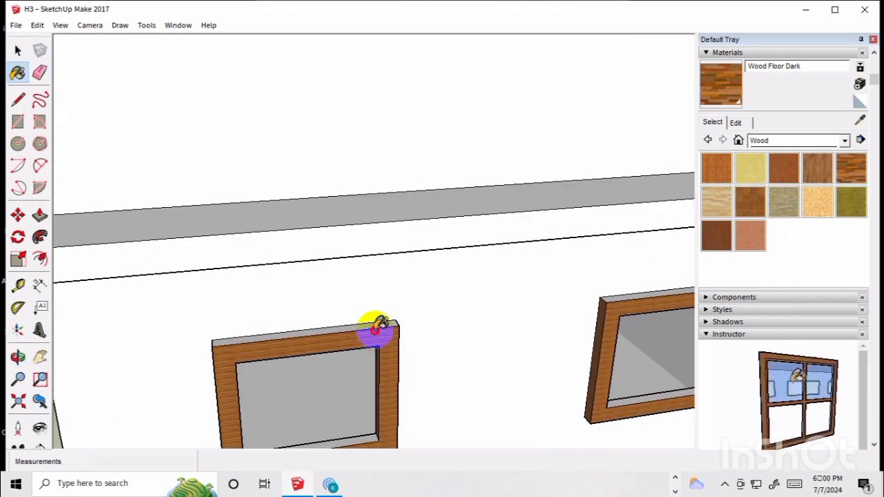
{"action": "left_click", "coordinate": [387, 326]}
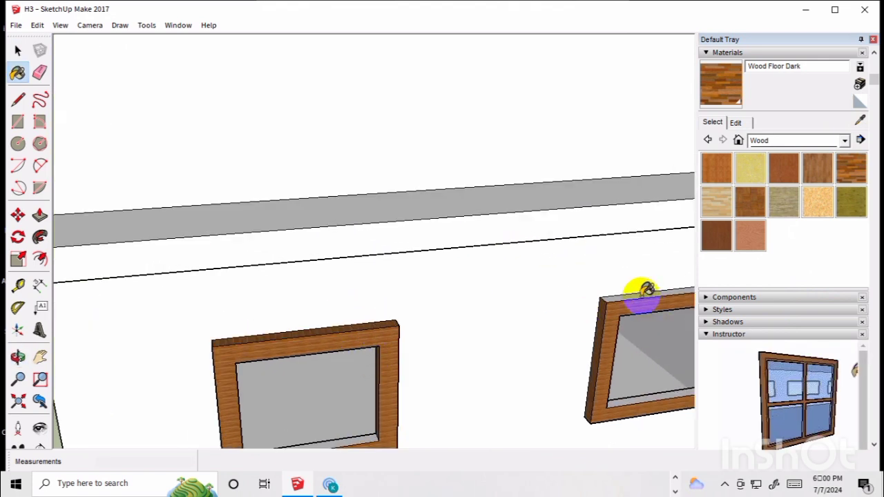
{"action": "scroll", "coordinate": [628, 400], "scroll_direction": "down", "scroll_amount": 3}
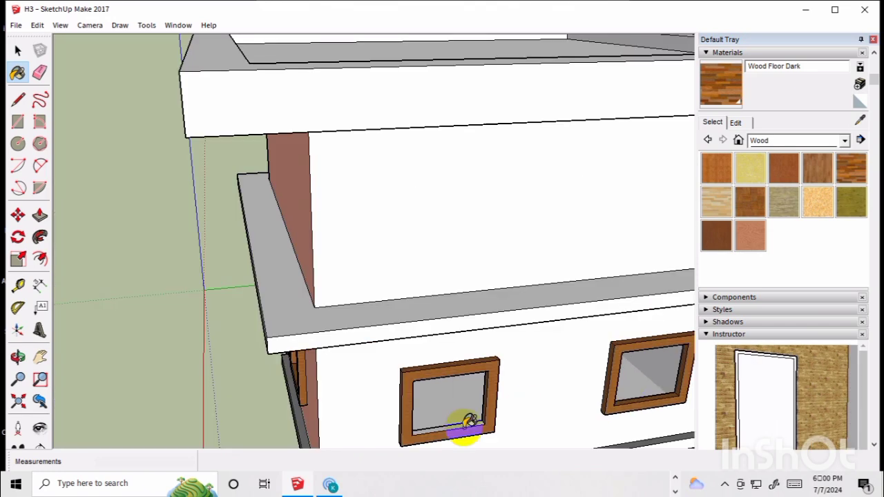
{"action": "scroll", "coordinate": [470, 421], "scroll_direction": "up", "scroll_amount": 2}
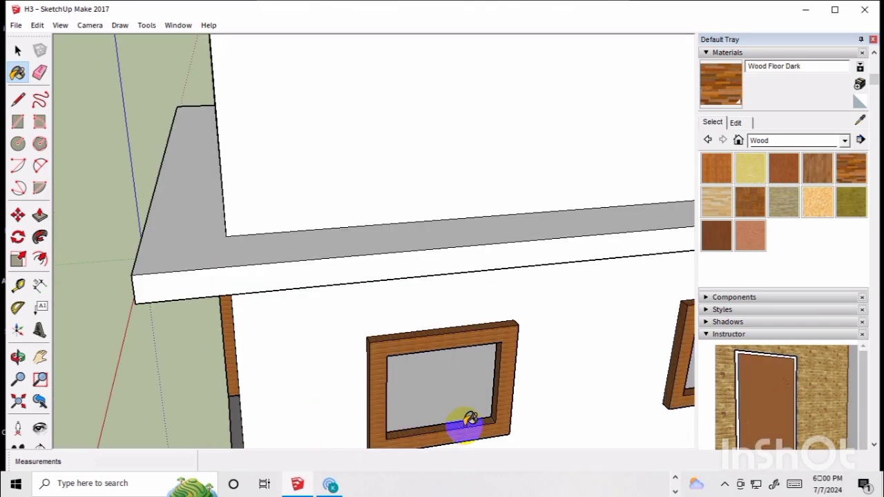
Step: Paint the remaining white outer and inner side faces of both side-wall window frames with Wood Floor Dark
{"action": "scroll", "coordinate": [470, 420], "scroll_direction": "down", "scroll_amount": 3}
{"action": "mouse_move", "coordinate": [469, 419]}
{"action": "middle_mouse_down"}
{"action": "mouse_move", "coordinate": [622, 399]}
{"action": "mouse_move", "coordinate": [330, 322]}
{"action": "middle_mouse_up"}
{"action": "scroll", "coordinate": [282, 387], "scroll_direction": "up", "scroll_amount": 5}
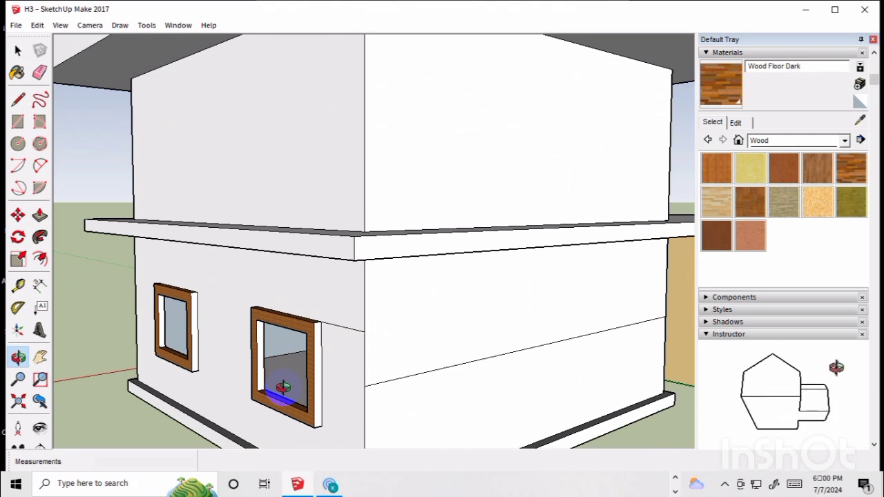
{"action": "key", "text": "b"}
{"action": "left_click", "coordinate": [319, 368]}
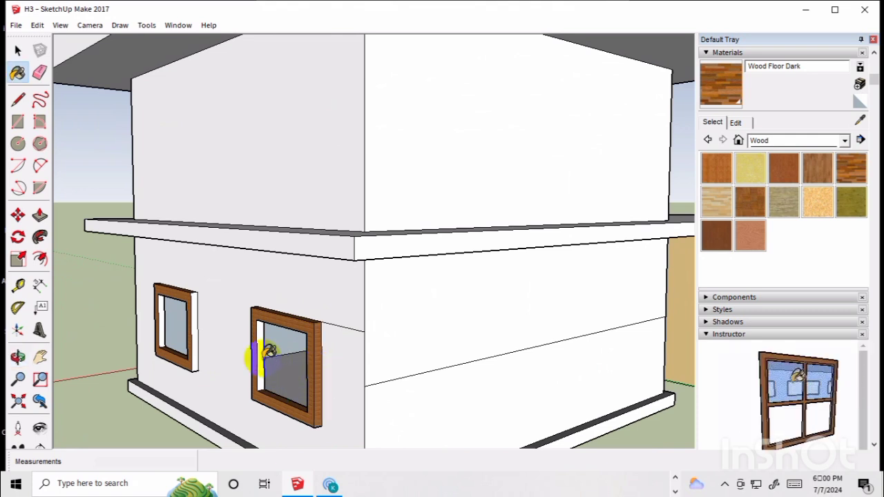
{"action": "left_click", "coordinate": [163, 321]}
Step: Place a horizontal guide line 100' above the base of the upper-storey wall on the windowless side of the house
{"action": "scroll", "coordinate": [453, 353], "scroll_direction": "down", "scroll_amount": 2}
{"action": "scroll", "coordinate": [453, 353], "scroll_direction": "down", "scroll_amount": 2}
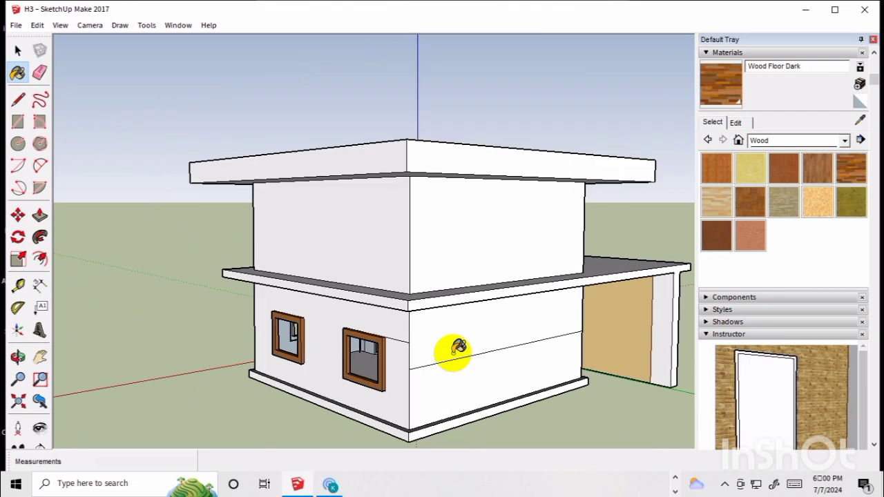
{"action": "key", "text": "o"}
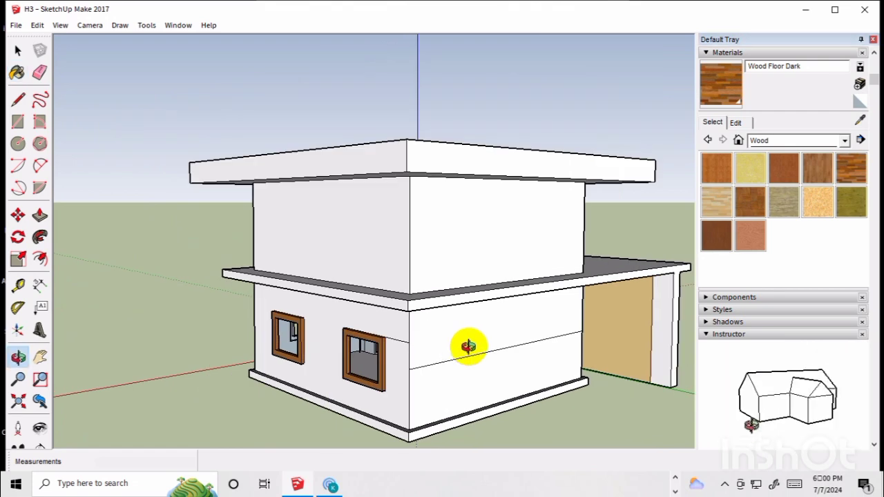
{"action": "left_click_drag", "start_coordinate": [468, 346], "coordinate": [286, 278]}
{"action": "key", "text": "r"}
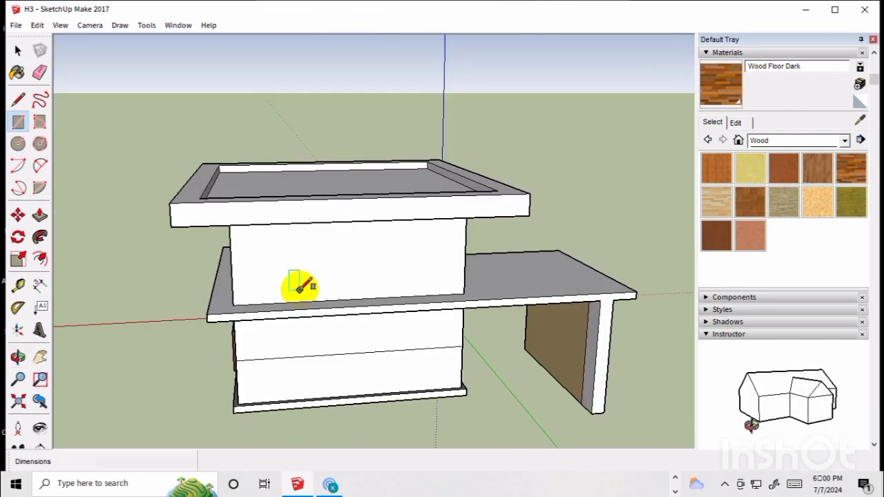
{"action": "key", "text": "t"}
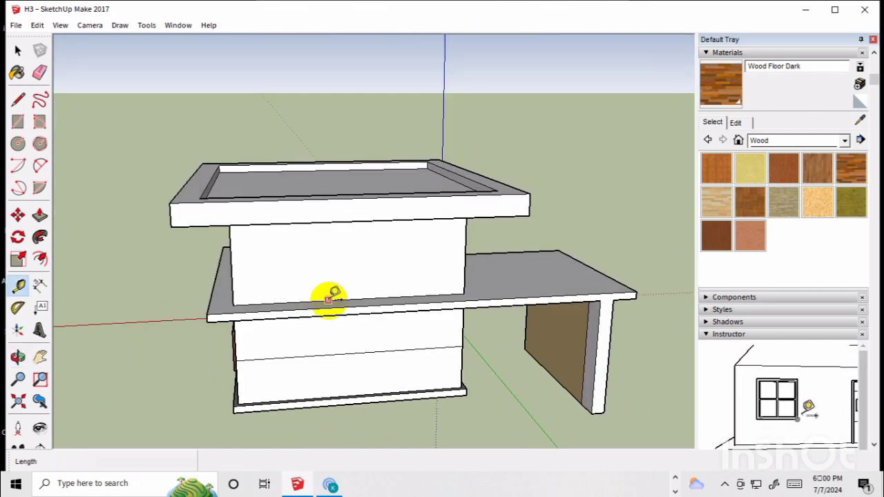
{"action": "left_click_drag", "start_coordinate": [328, 301], "coordinate": [338, 250]}
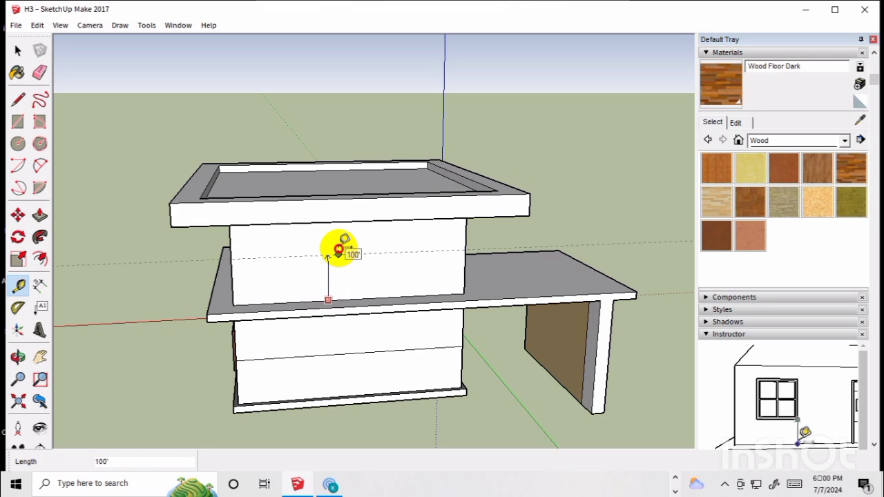
{"action": "left_click", "coordinate": [339, 250]}
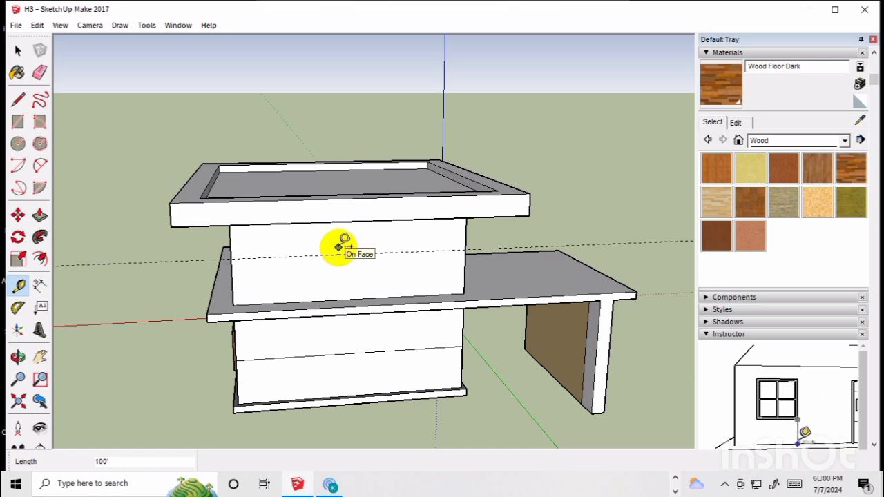
Step: Draw a rectangle about 500' by 144' across the lower-storey wall, starting at the adjacent windows' top height, and erase the old dividing line below its top edge
{"action": "key", "text": "o"}
{"action": "left_click_drag", "start_coordinate": [353, 277], "coordinate": [410, 351]}
{"action": "key", "text": "r"}
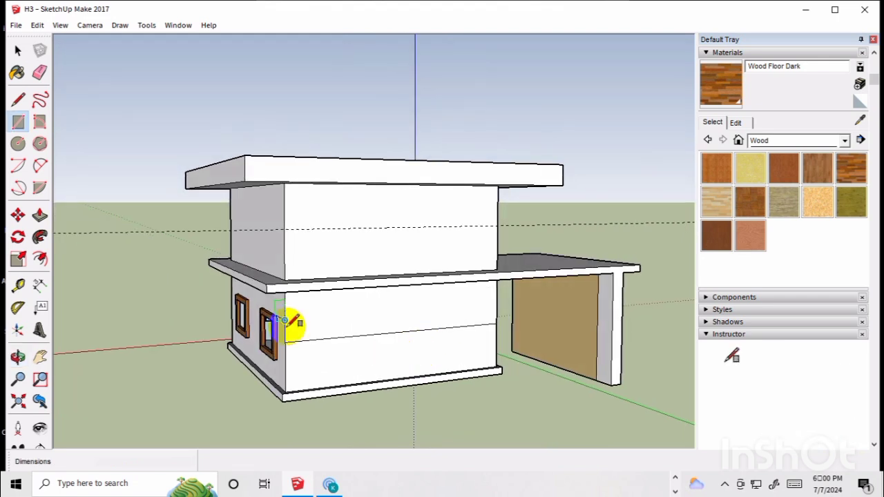
{"action": "left_click", "coordinate": [285, 320]}
{"action": "left_click", "coordinate": [496, 365]}
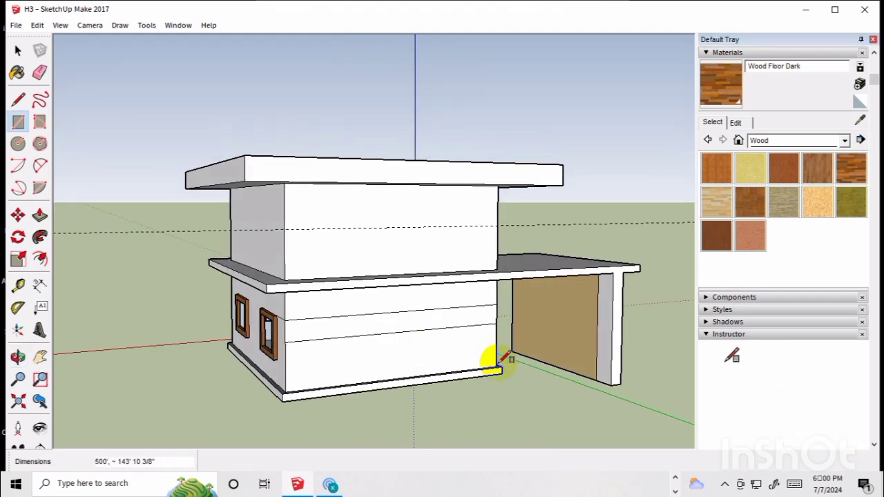
{"action": "key", "text": "e"}
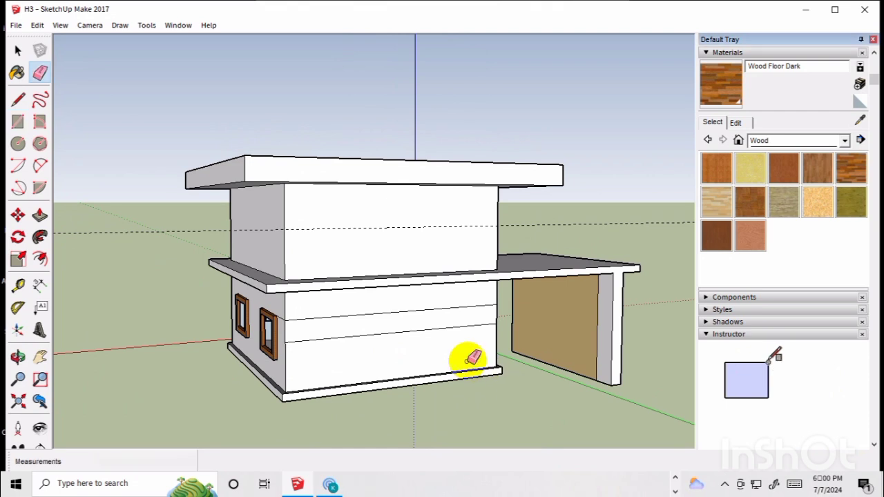
{"action": "left_click", "coordinate": [423, 331]}
Step: Draw a window rectangle about 103' by 103' on the lower-storey wall, with its top edge on the dividing line
{"action": "middle_click_drag", "start_coordinate": [424, 331], "coordinate": [361, 312]}
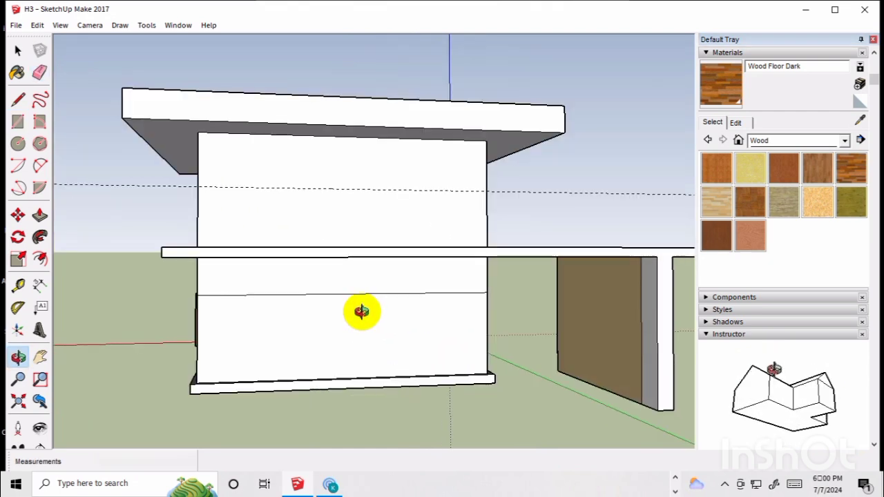
{"action": "key", "text": "r"}
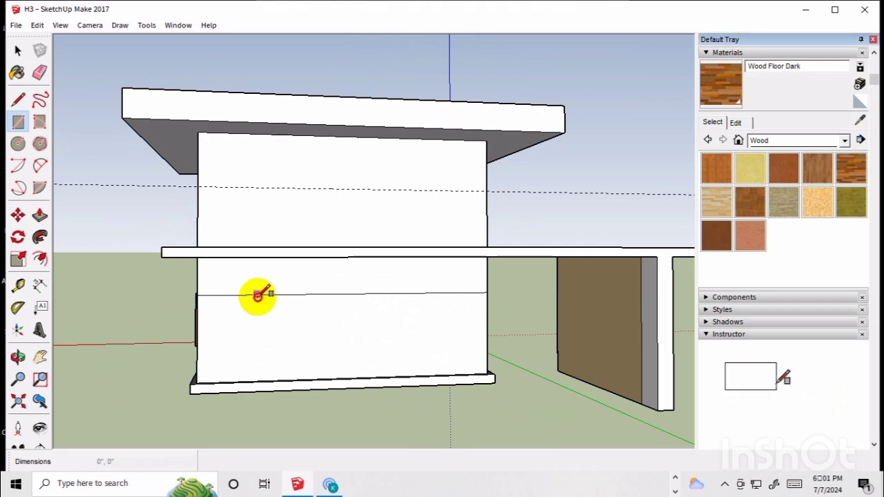
{"action": "left_click", "coordinate": [256, 294]}
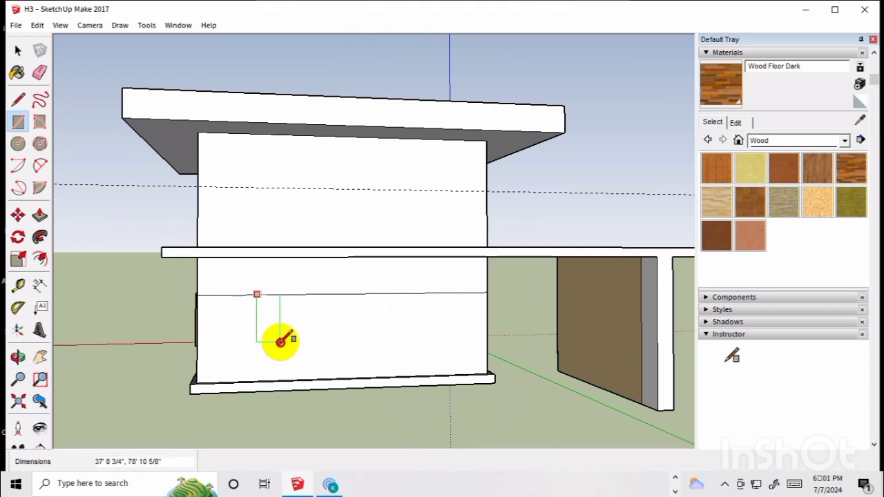
{"action": "left_click", "coordinate": [318, 355]}
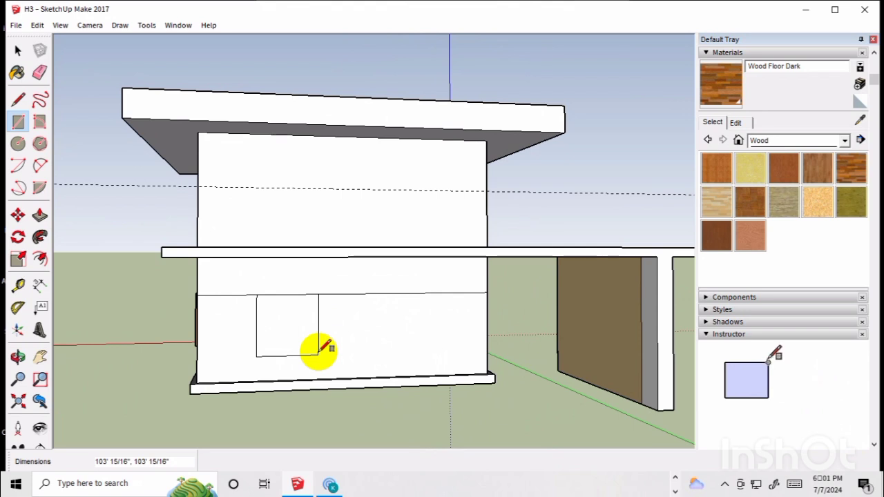
Step: Copy the window rectangle's face about 233' 5" along the lower-storey wall, keeping it aligned below the dividing line
{"action": "key", "text": "space"}
{"action": "left_click", "coordinate": [299, 338]}
{"action": "key", "text": "m"}
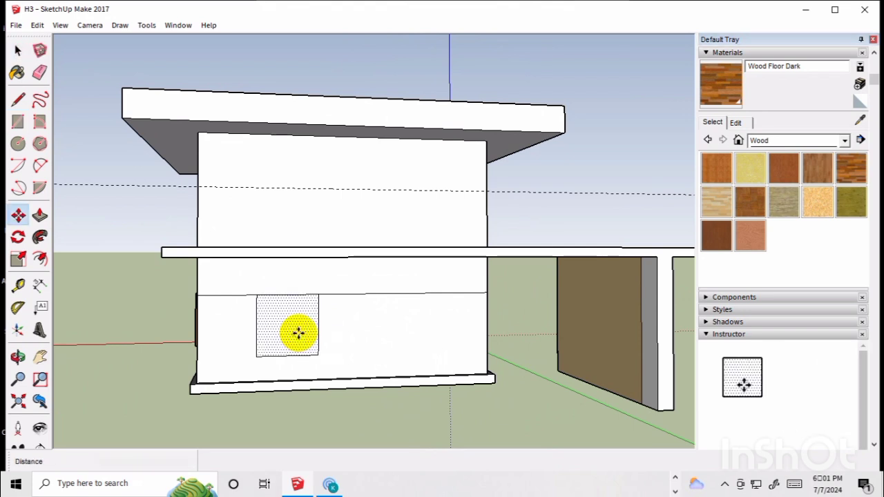
{"action": "left_click", "coordinate": [298, 333]}
{"action": "key", "text": "ctrl"}
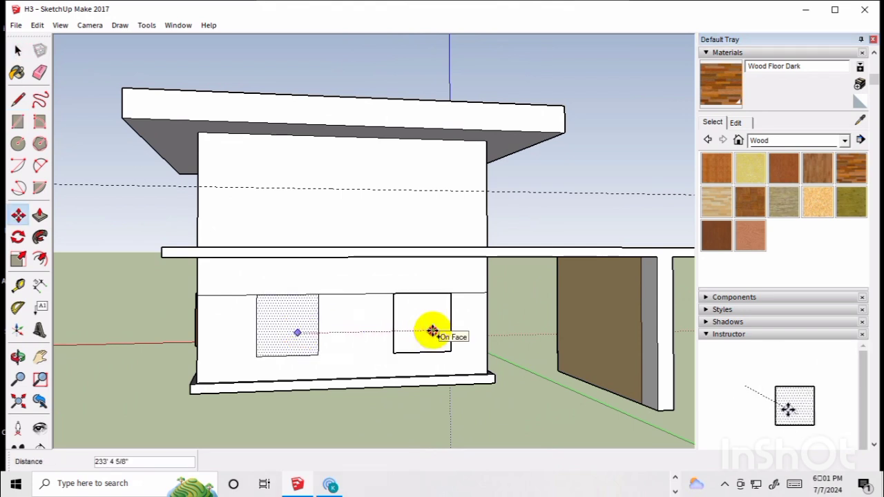
{"action": "left_click", "coordinate": [431, 332]}
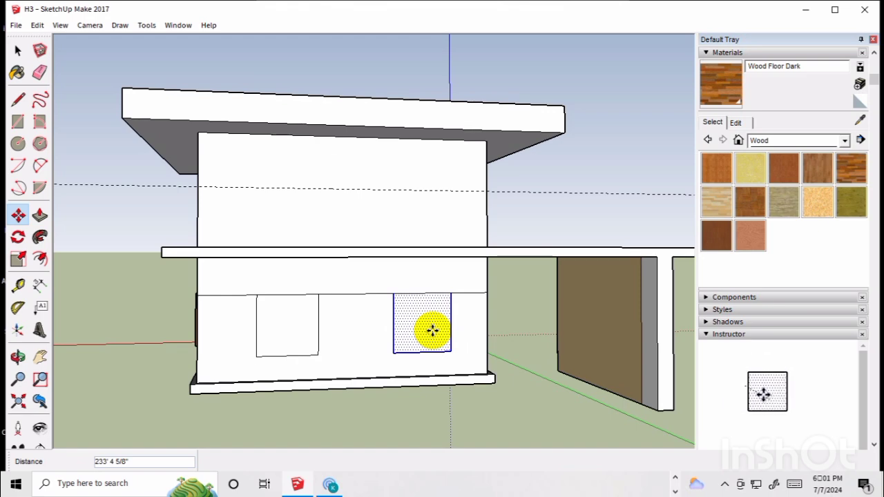
Step: Offset the copied window's outline inward by about 10' 7" to form its frame
{"action": "middle_click_drag", "start_coordinate": [393, 316], "coordinate": [343, 333]}
{"action": "key", "text": "f"}
{"action": "scroll", "coordinate": [420, 338], "scroll_direction": "up", "scroll_amount": 2}
{"action": "key", "text": "space"}
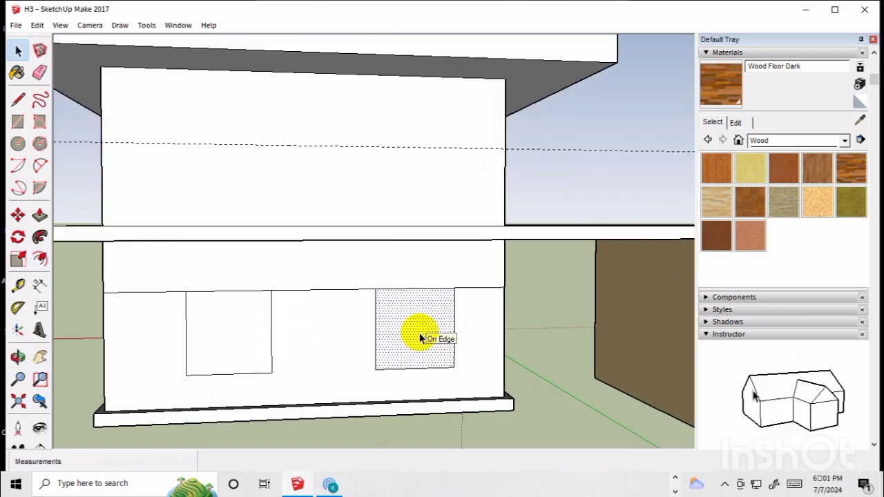
{"action": "key", "text": "f"}
{"action": "left_click", "coordinate": [418, 325]}
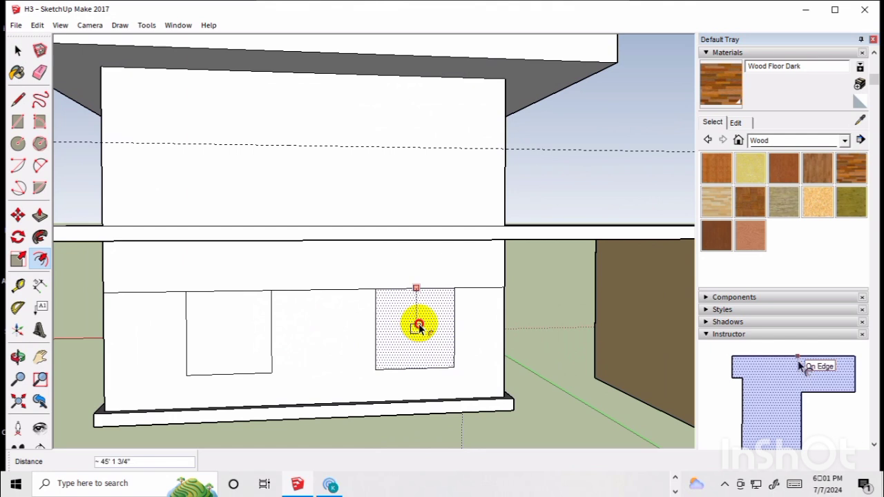
{"action": "left_click", "coordinate": [441, 298]}
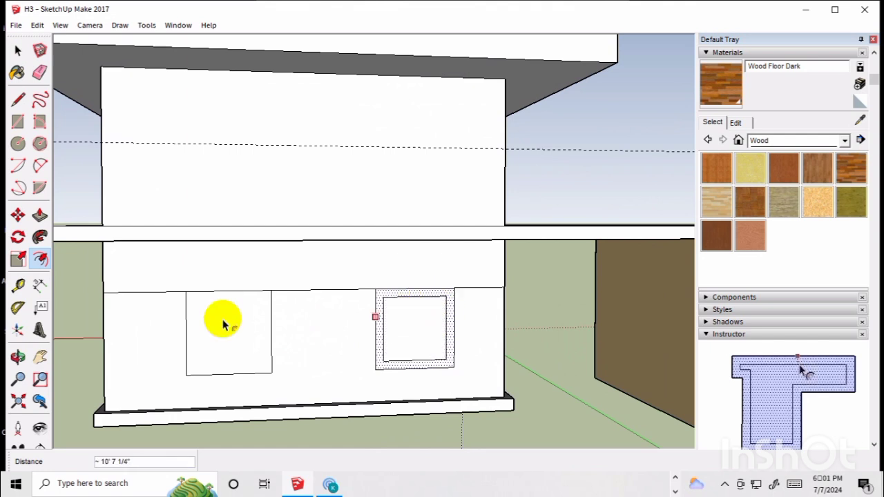
Step: Offset the original window's outline inward by about 9' 7" to form its frame
{"action": "left_click", "coordinate": [211, 332]}
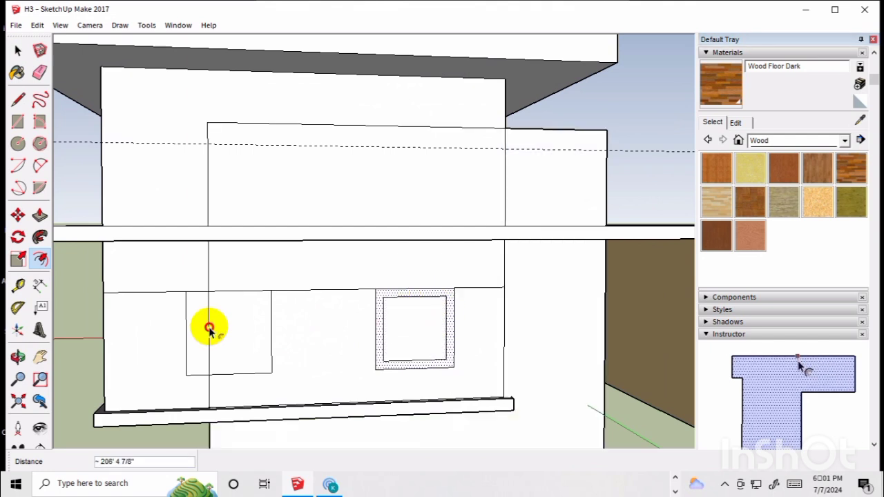
{"action": "key", "text": "Escape"}
{"action": "key", "text": "space"}
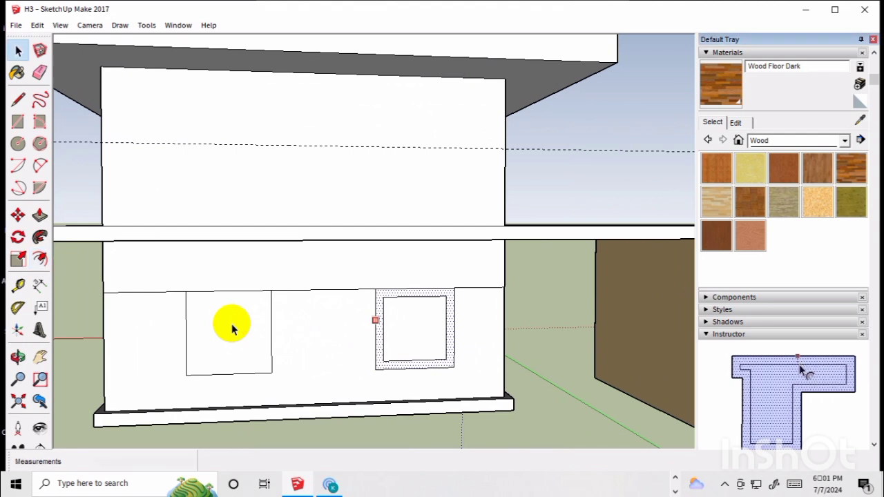
{"action": "left_click", "coordinate": [232, 326]}
{"action": "key", "text": "f"}
{"action": "left_click", "coordinate": [232, 323]}
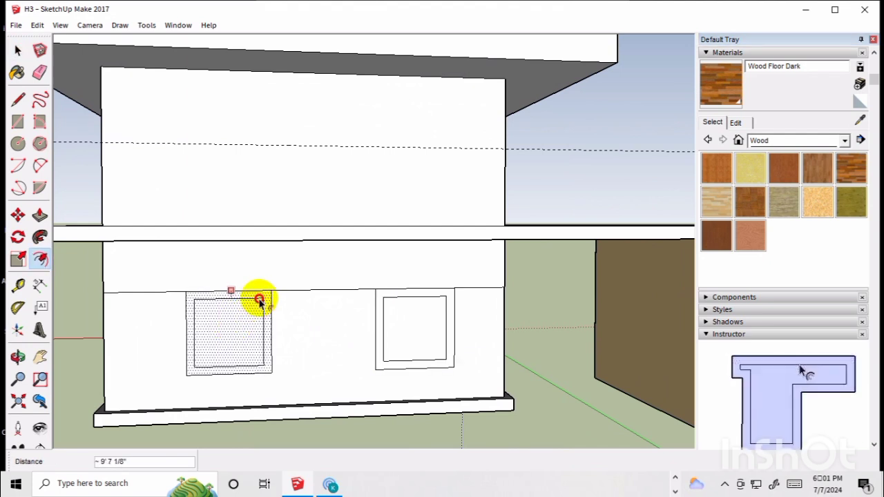
{"action": "left_click", "coordinate": [261, 301]}
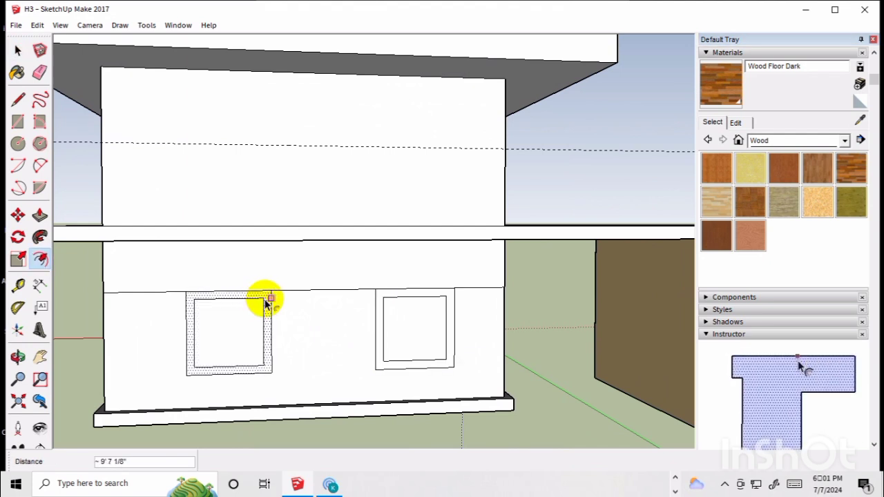
Step: Delete the inner faces of both new windows to open them through the lower-storey wall
{"action": "key", "text": "space"}
{"action": "left_click", "coordinate": [417, 333]}
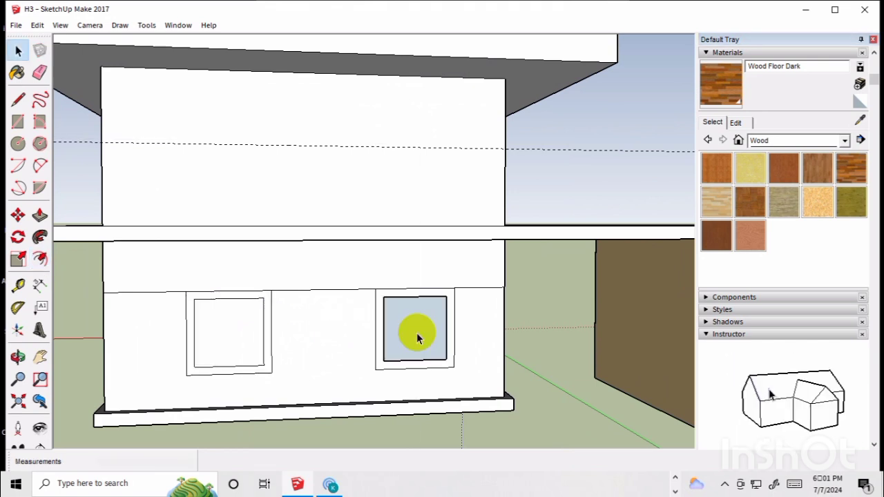
{"action": "left_click", "coordinate": [425, 331]}
{"action": "key", "text": "Delete"}
{"action": "left_click", "coordinate": [243, 332]}
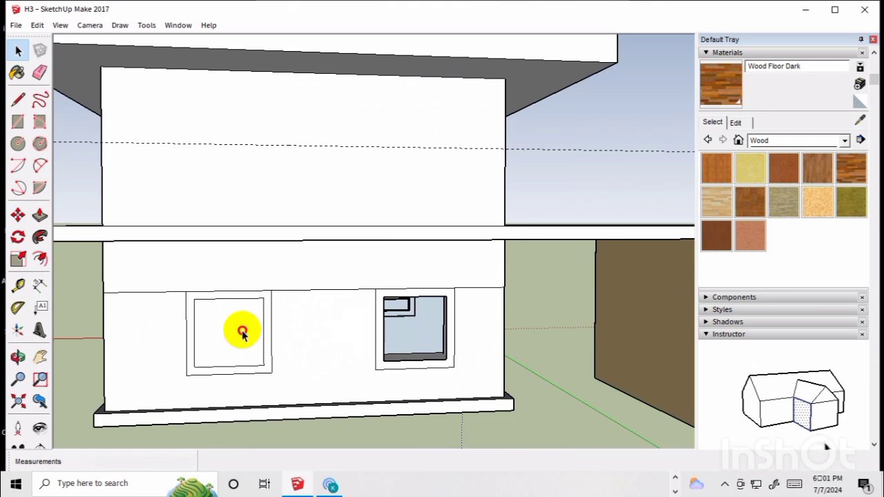
{"action": "key", "text": "Delete"}
Step: Push/Pull both new window frame faces outward from the wall, repeating the previous extrusion depth
{"action": "middle_click_drag", "start_coordinate": [243, 337], "coordinate": [512, 341]}
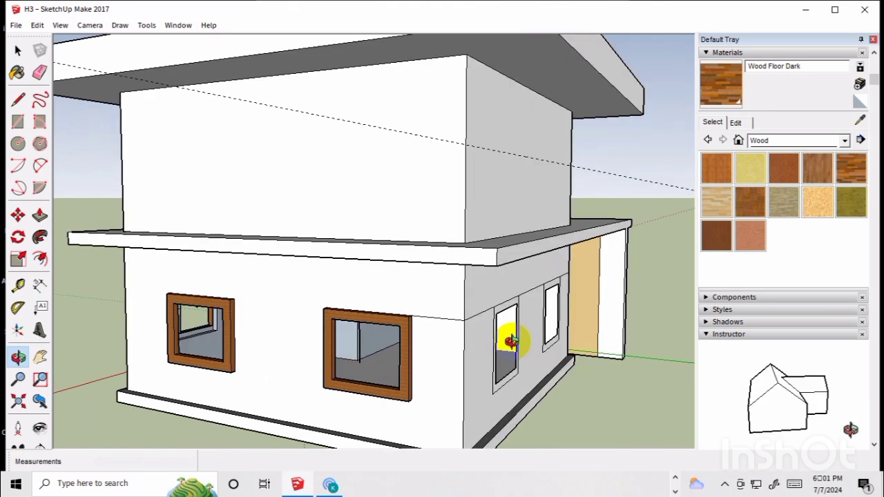
{"action": "key", "text": "p"}
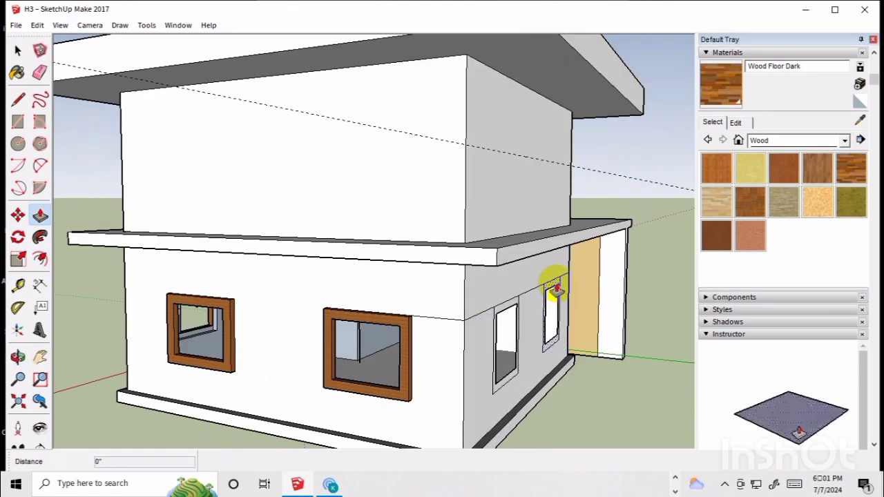
{"action": "double_click", "coordinate": [511, 304]}
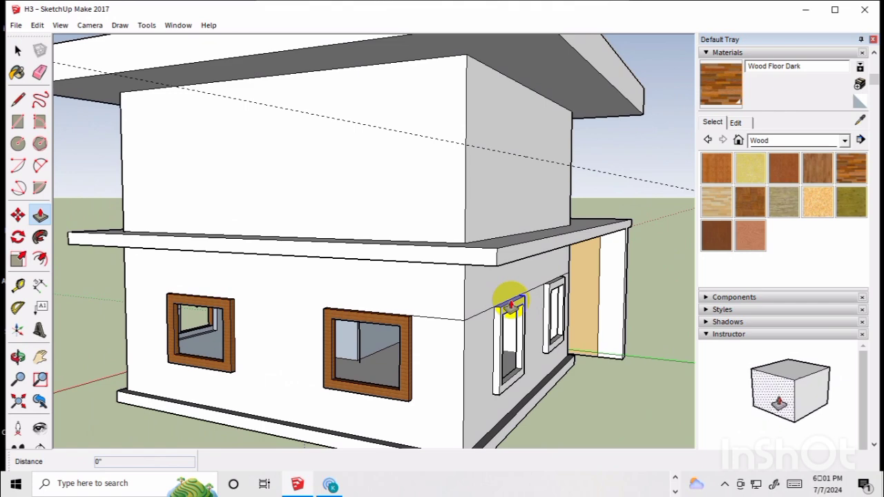
Step: Paint the front faces, visible outer and inner sides, and inner sills of both new window frames with Wood Floor Dark
{"action": "middle_click_drag", "start_coordinate": [511, 304], "coordinate": [517, 256]}
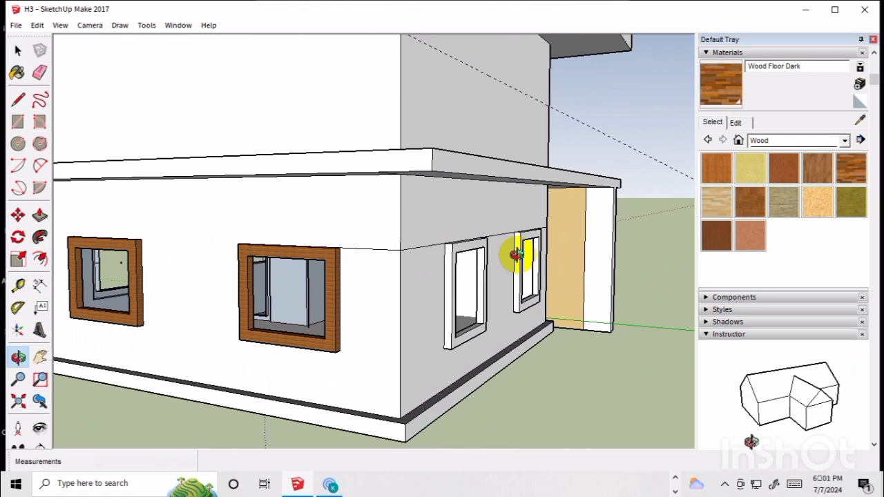
{"action": "scroll", "coordinate": [517, 256], "scroll_direction": "up", "scroll_amount": 2}
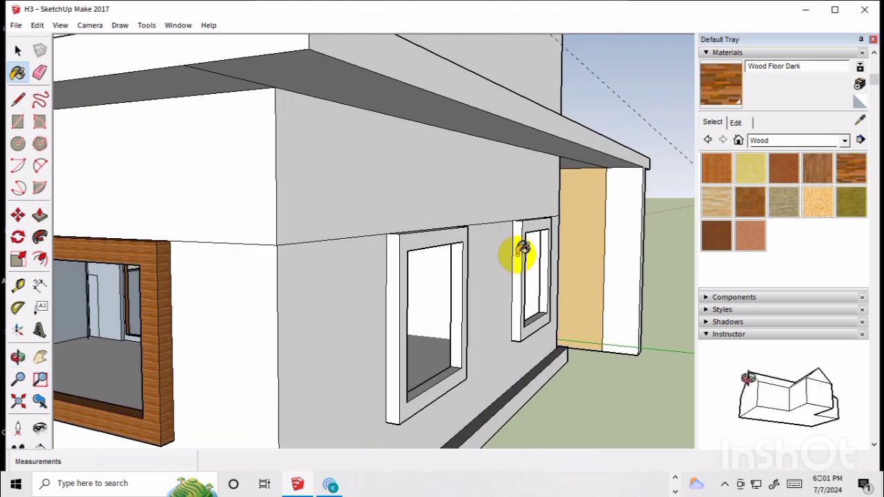
{"action": "left_click", "coordinate": [460, 251]}
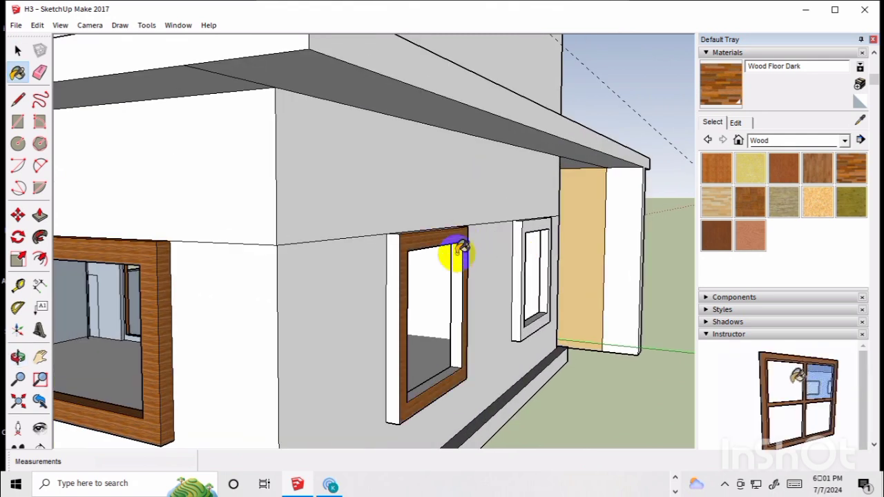
{"action": "left_click", "coordinate": [397, 276]}
{"action": "left_click", "coordinate": [525, 236]}
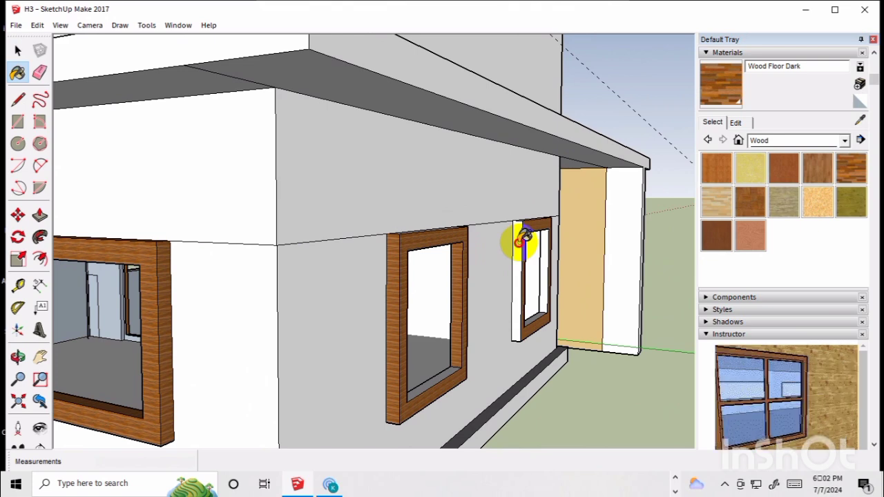
{"action": "left_click", "coordinate": [527, 311]}
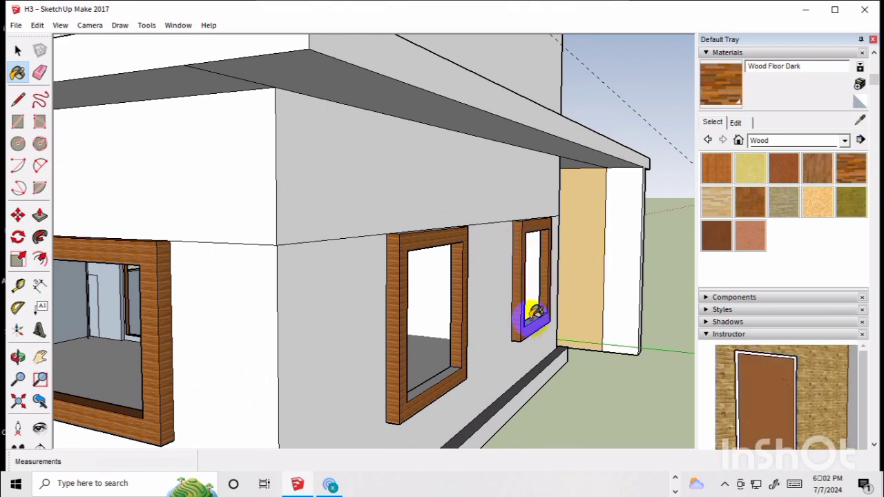
{"action": "left_click", "coordinate": [454, 368]}
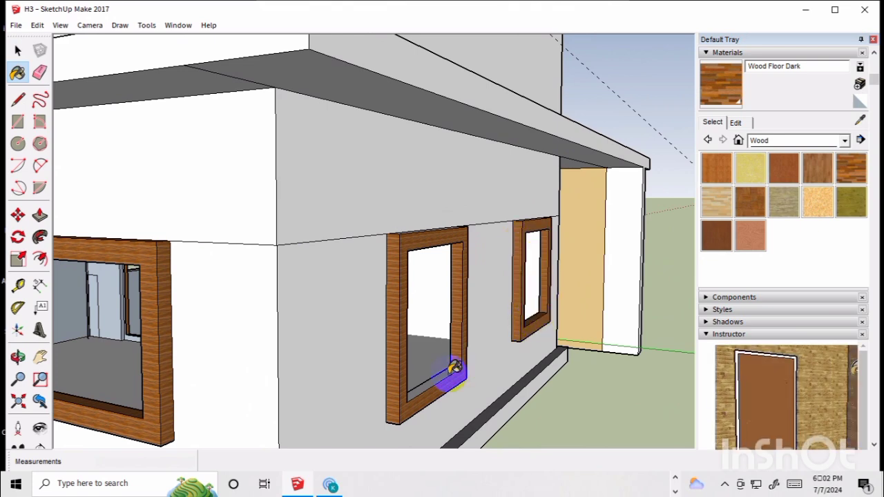
Step: Paint the top faces of both new window frames with Wood Floor Dark
{"action": "scroll", "coordinate": [452, 361], "scroll_direction": "down", "scroll_amount": 3}
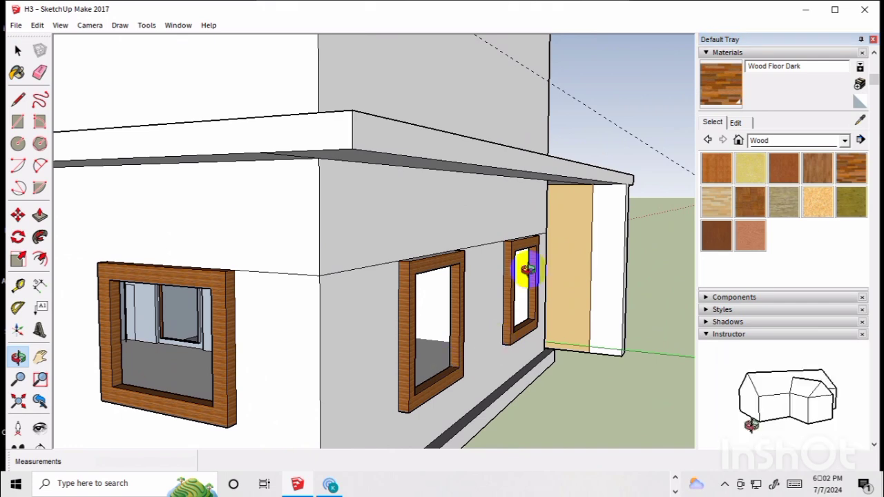
{"action": "middle_click_drag", "start_coordinate": [528, 237], "coordinate": [392, 317]}
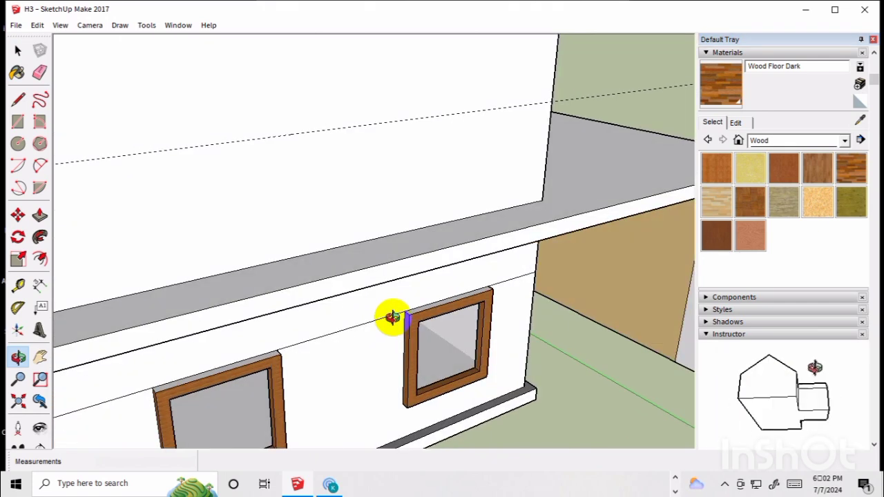
{"action": "left_click", "coordinate": [273, 359]}
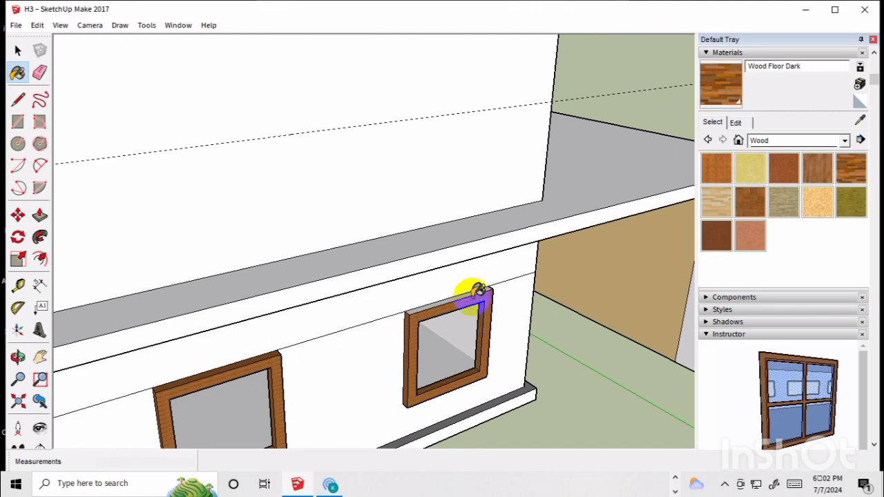
Step: Paint the remaining outer and inner side faces of both new window frames with Wood Floor Dark
{"action": "scroll", "coordinate": [477, 289], "scroll_direction": "down", "scroll_amount": 8}
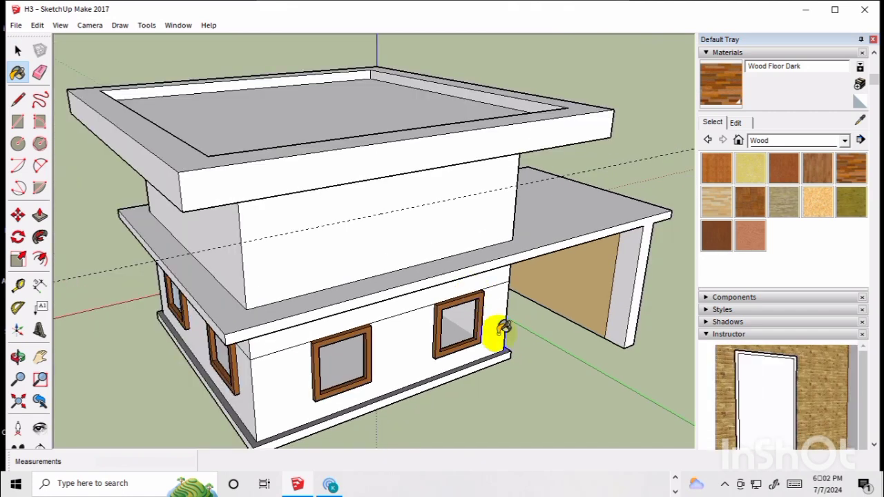
{"action": "middle_click_drag", "start_coordinate": [504, 325], "coordinate": [262, 286]}
{"action": "scroll", "coordinate": [264, 283], "scroll_direction": "up", "scroll_amount": 3}
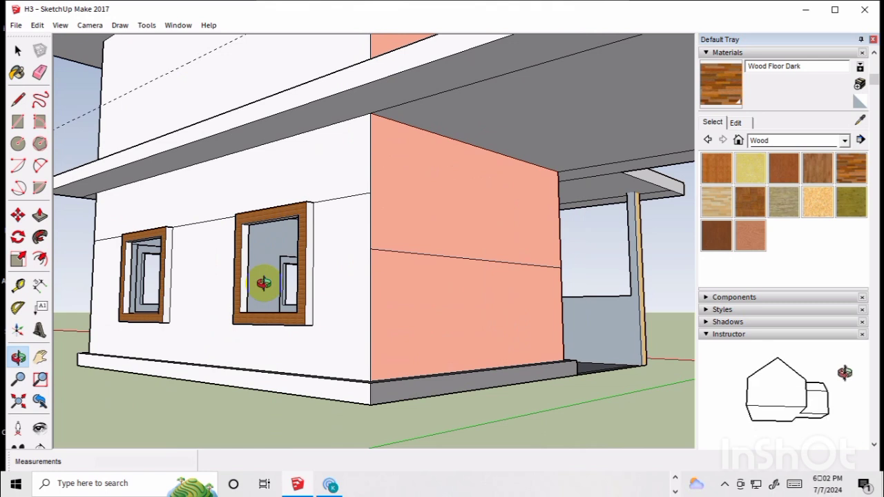
{"action": "key", "text": "b"}
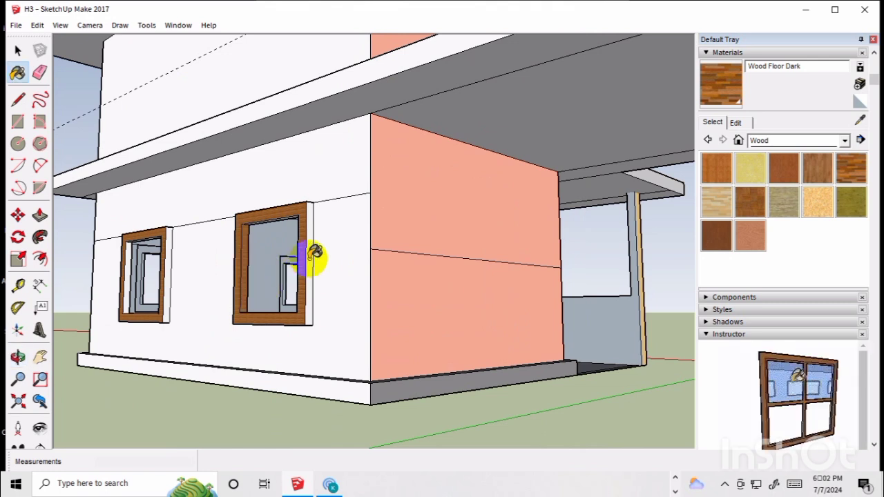
{"action": "left_click", "coordinate": [311, 256]}
{"action": "left_click", "coordinate": [169, 268]}
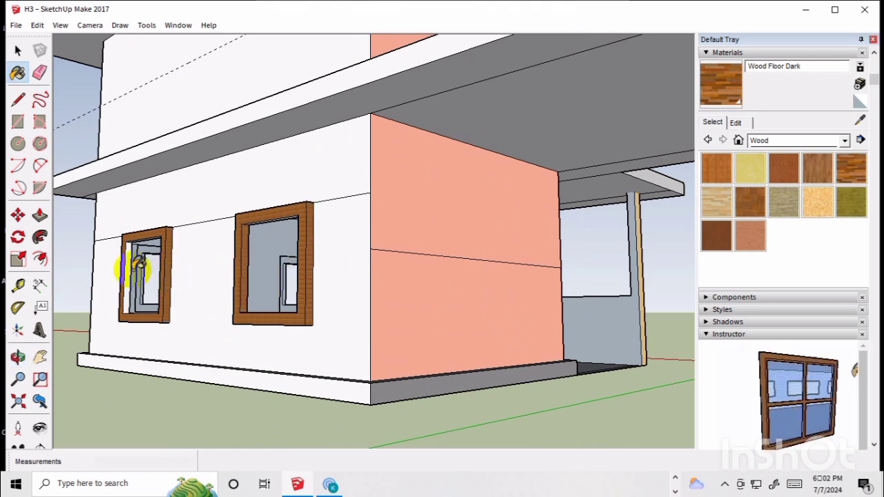
{"action": "left_click", "coordinate": [129, 261]}
Step: Pick Color H02 from the Colors collection and paint the two interior walls visible through the larger window
{"action": "scroll", "coordinate": [379, 309], "scroll_direction": "down", "scroll_amount": 2}
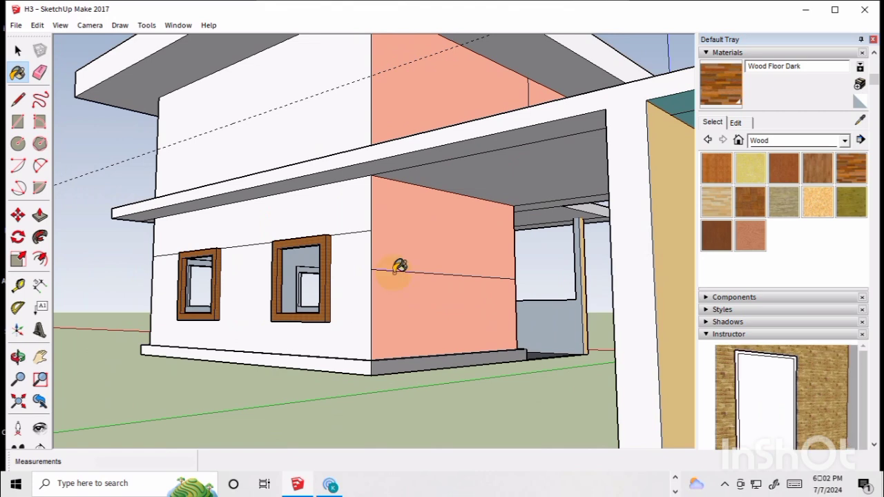
{"action": "middle_click_drag", "start_coordinate": [399, 266], "coordinate": [341, 295]}
{"action": "scroll", "coordinate": [341, 296], "scroll_direction": "up", "scroll_amount": 5}
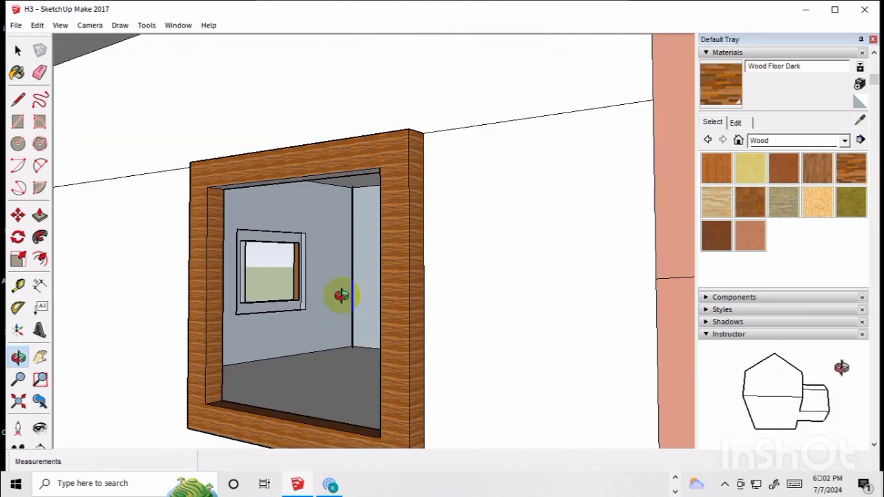
{"action": "left_click", "coordinate": [845, 140]}
{"action": "left_click", "coordinate": [769, 207]}
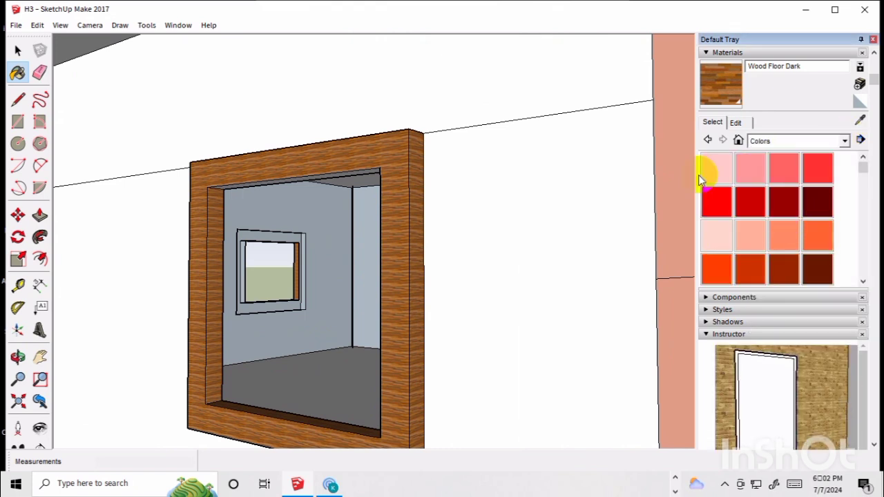
{"action": "scroll", "coordinate": [745, 233], "scroll_direction": "down", "scroll_amount": 5}
{"action": "scroll", "coordinate": [744, 234], "scroll_direction": "down", "scroll_amount": 3}
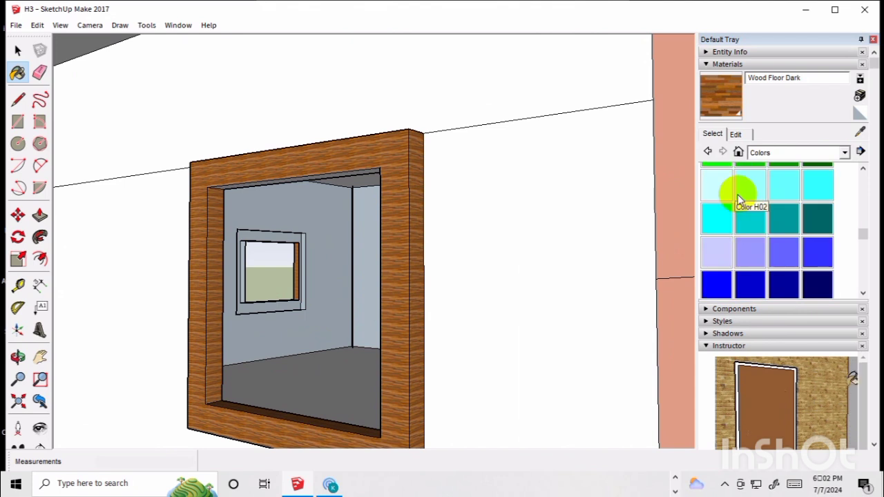
{"action": "left_click", "coordinate": [745, 186]}
{"action": "left_click", "coordinate": [330, 257]}
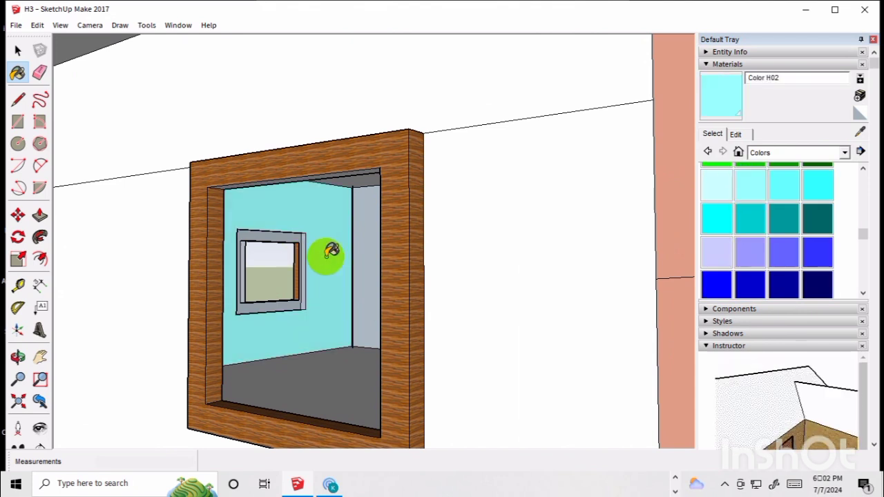
{"action": "left_click", "coordinate": [375, 232]}
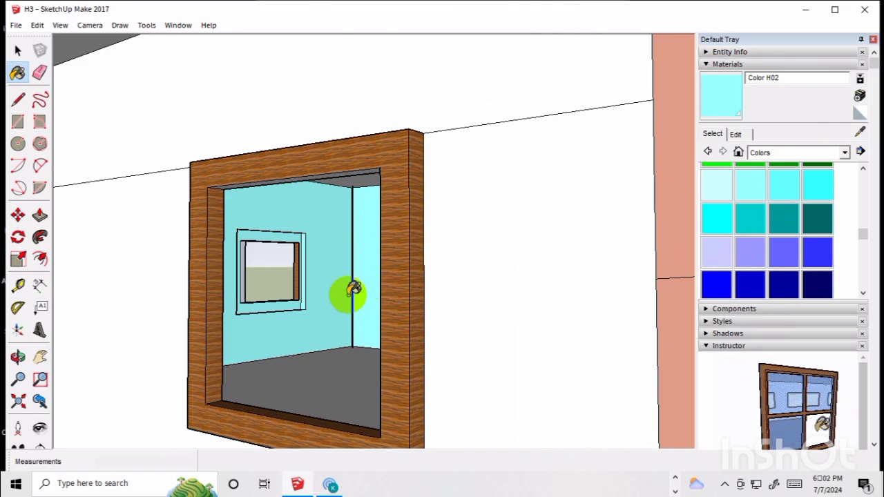
Step: Paint the inner face of the porch's low wall and the dark interior wall behind the other window with Color H02
{"action": "scroll", "coordinate": [352, 292], "scroll_direction": "down", "scroll_amount": 5}
{"action": "left_click", "coordinate": [589, 317]}
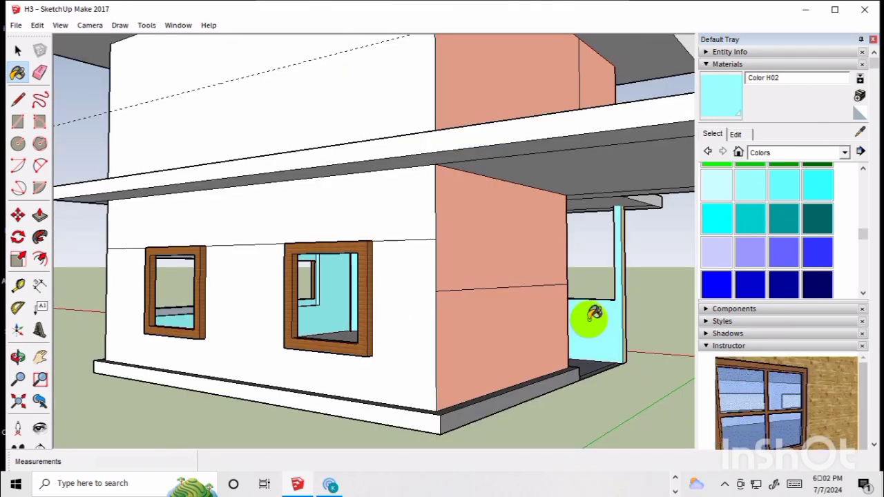
{"action": "middle_click_drag", "start_coordinate": [588, 317], "coordinate": [559, 326]}
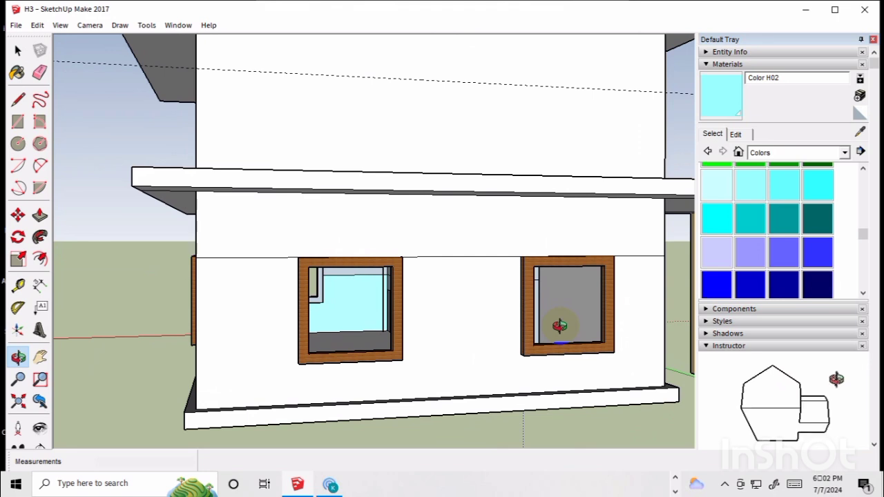
{"action": "left_click", "coordinate": [578, 311]}
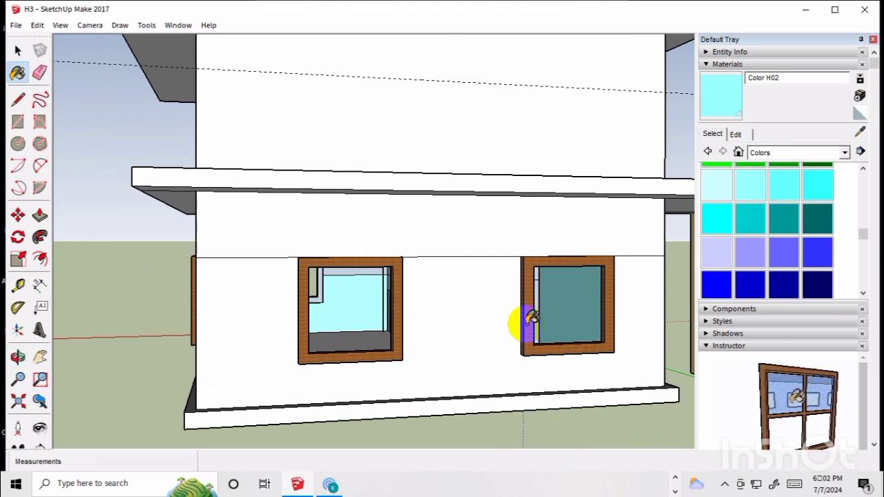
Step: Paint the upper and lower parts of the interior side wall and the far window's inner surround with Color H02
{"action": "scroll", "coordinate": [525, 322], "scroll_direction": "down", "scroll_amount": 2}
{"action": "scroll", "coordinate": [403, 318], "scroll_direction": "up", "scroll_amount": 4}
{"action": "scroll", "coordinate": [403, 318], "scroll_direction": "up", "scroll_amount": 2}
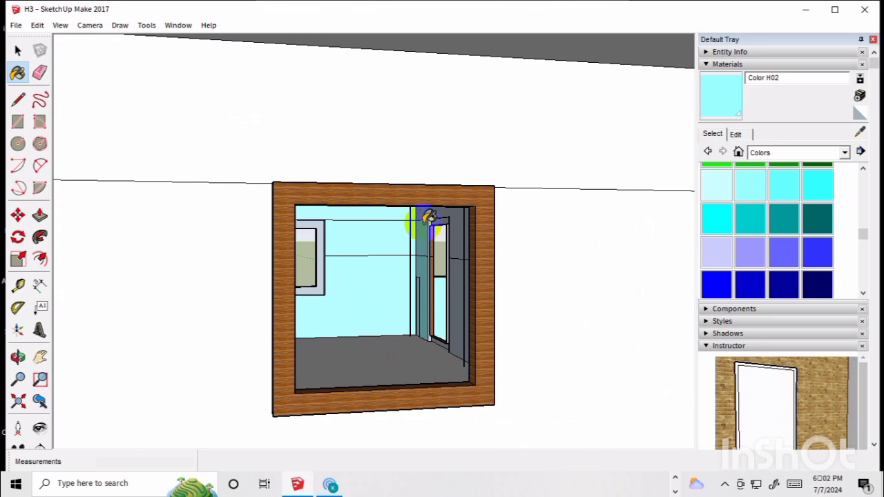
{"action": "scroll", "coordinate": [426, 235], "scroll_direction": "up", "scroll_amount": 3}
{"action": "left_click", "coordinate": [477, 169]}
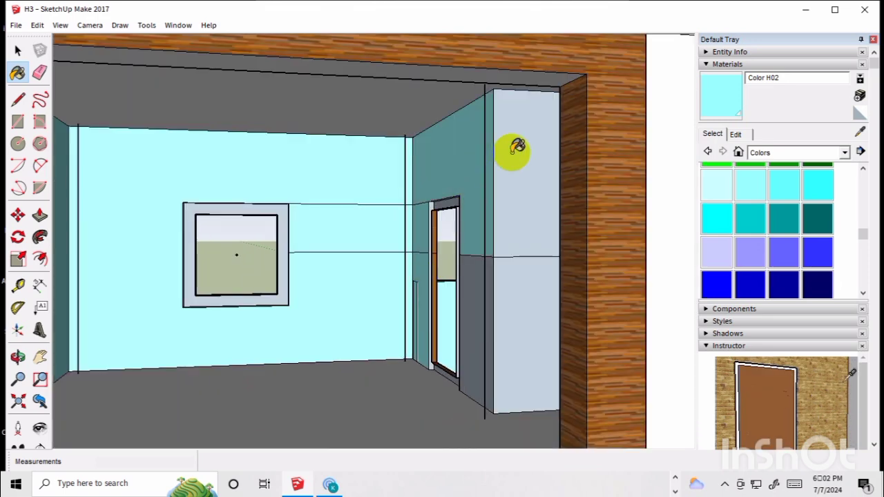
{"action": "left_click", "coordinate": [484, 283]}
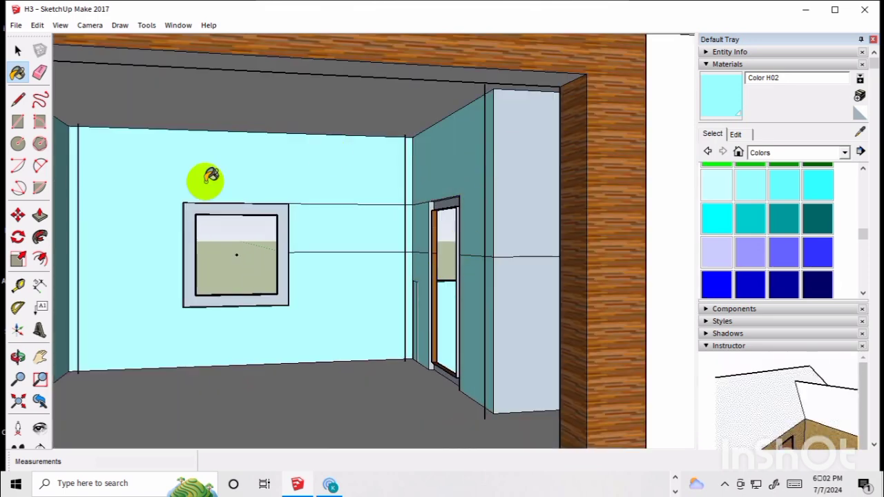
{"action": "left_click", "coordinate": [288, 278]}
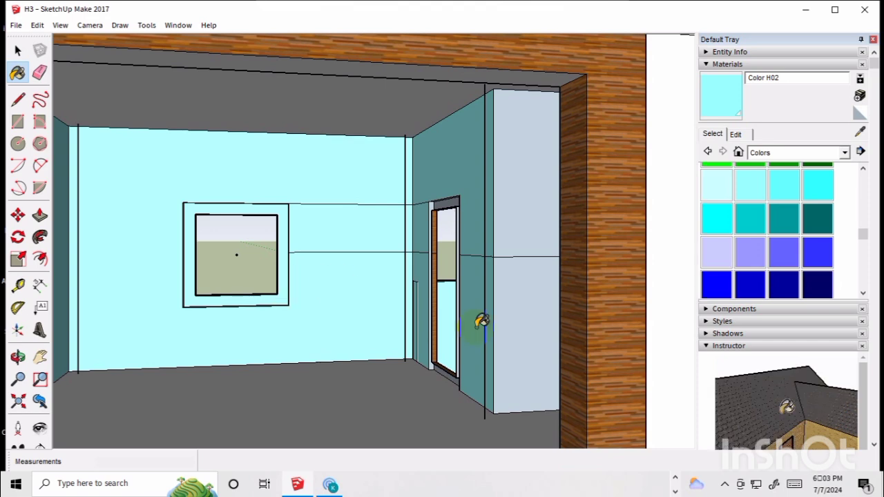
Step: Paint the opposite interior wall, which holds two windows, with Color H02
{"action": "scroll", "coordinate": [476, 320], "scroll_direction": "down", "scroll_amount": 5}
{"action": "middle_click_drag", "start_coordinate": [489, 328], "coordinate": [574, 320]}
{"action": "scroll", "coordinate": [600, 281], "scroll_direction": "up", "scroll_amount": 4}
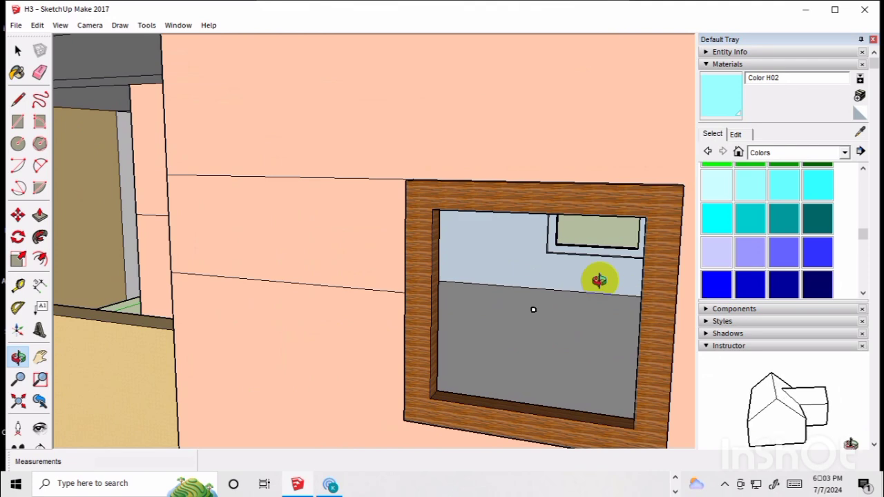
{"action": "scroll", "coordinate": [599, 280], "scroll_direction": "up", "scroll_amount": 3}
{"action": "key", "text": "b"}
{"action": "left_click", "coordinate": [598, 277]}
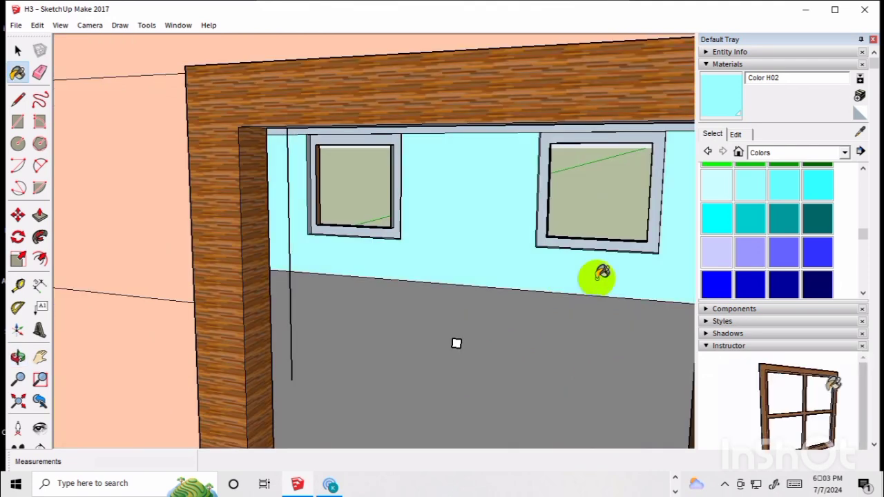
Step: Paint the inner surrounds of both windows and the wall band above them with Color H02
{"action": "scroll", "coordinate": [579, 316], "scroll_direction": "down", "scroll_amount": 5}
{"action": "scroll", "coordinate": [558, 286], "scroll_direction": "up", "scroll_amount": 6}
{"action": "left_click", "coordinate": [538, 224]}
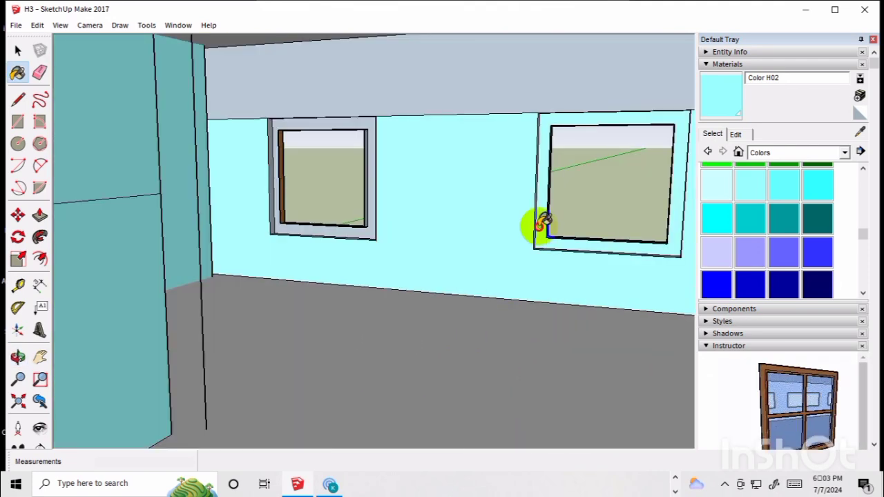
{"action": "left_click", "coordinate": [373, 163]}
{"action": "left_click", "coordinate": [438, 90]}
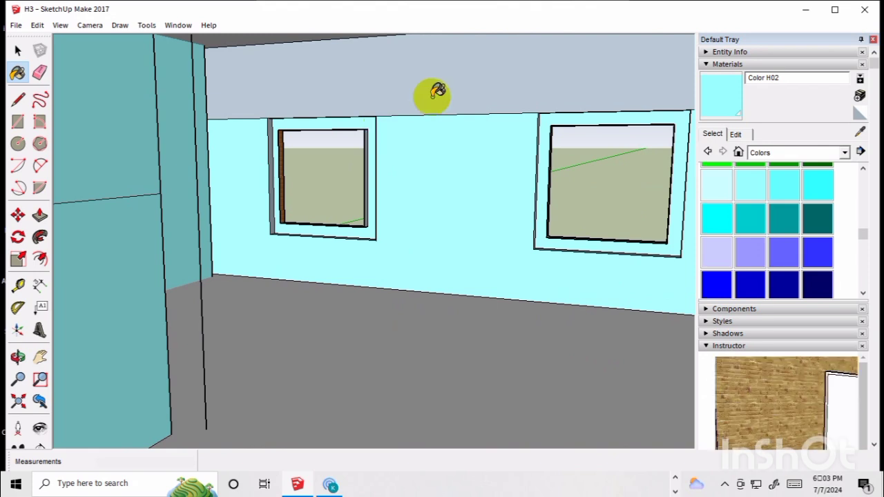
Step: Erase the stray vertical line at the room corner and the horizontal seams on the side wall and between the two windows
{"action": "scroll", "coordinate": [383, 374], "scroll_direction": "down", "scroll_amount": 1}
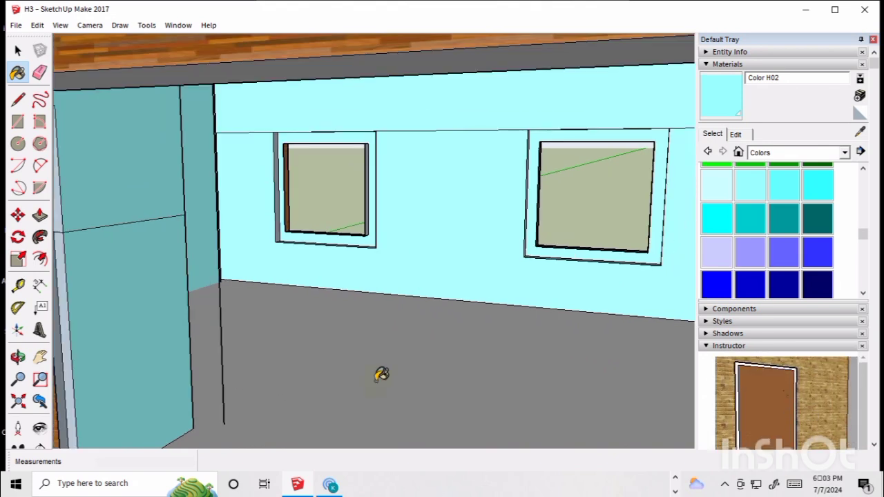
{"action": "key", "text": "e"}
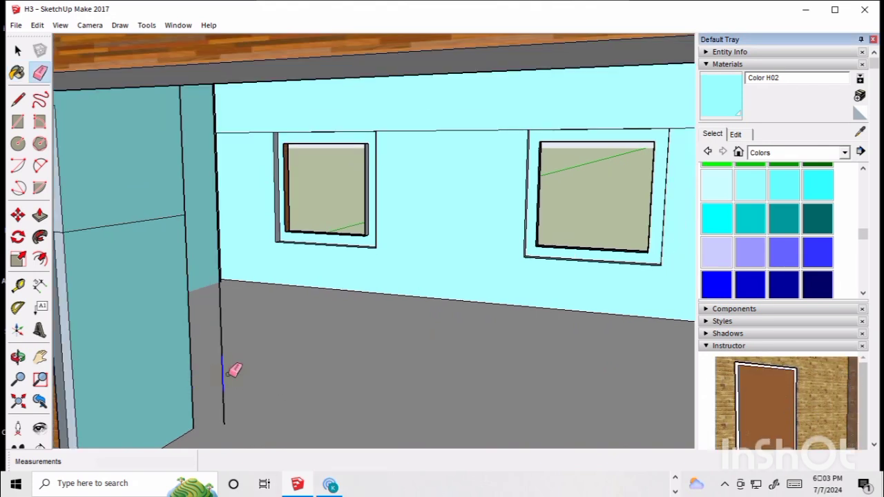
{"action": "left_click", "coordinate": [224, 375]}
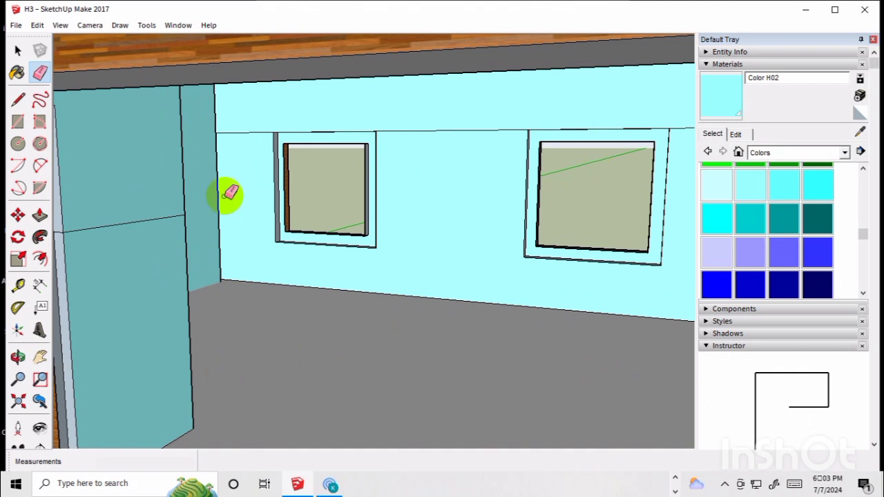
{"action": "left_click", "coordinate": [485, 123]}
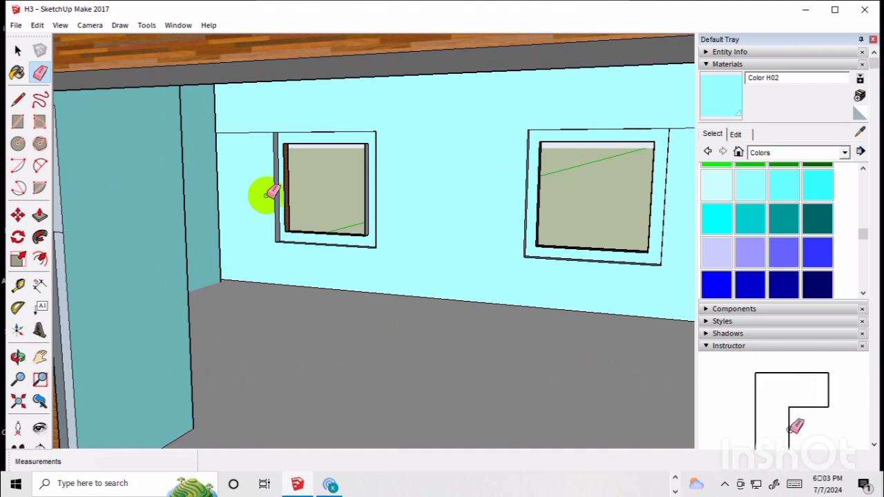
Step: Draw a full-width rectangle on the white upper-storey wall, from the slab up to window-head height
{"action": "scroll", "coordinate": [369, 237], "scroll_direction": "down", "scroll_amount": 2}
{"action": "mouse_move", "coordinate": [370, 237]}
{"action": "middle_mouse_down"}
{"action": "mouse_move", "coordinate": [357, 261]}
{"action": "mouse_move", "coordinate": [438, 254]}
{"action": "mouse_move", "coordinate": [325, 242]}
{"action": "mouse_move", "coordinate": [123, 257]}
{"action": "mouse_move", "coordinate": [191, 251]}
{"action": "mouse_move", "coordinate": [118, 231]}
{"action": "middle_mouse_up"}
{"action": "scroll", "coordinate": [119, 231], "scroll_direction": "up", "scroll_amount": 3}
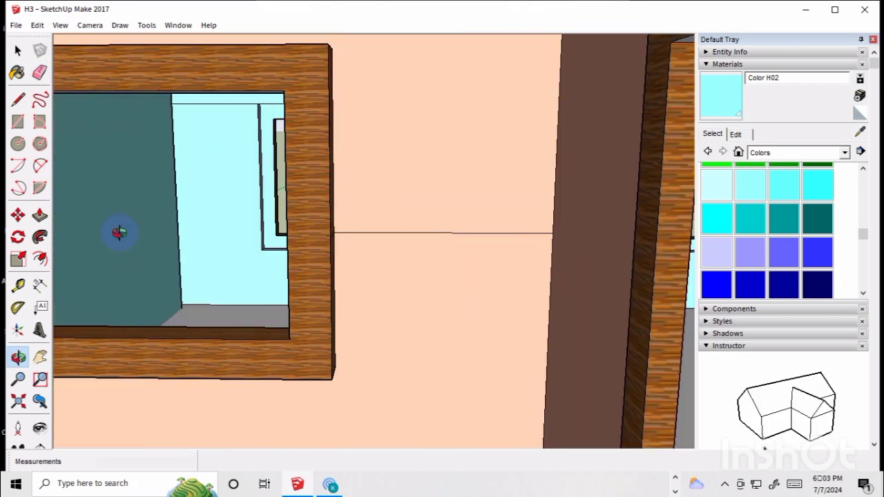
{"action": "scroll", "coordinate": [128, 225], "scroll_direction": "down", "scroll_amount": 5}
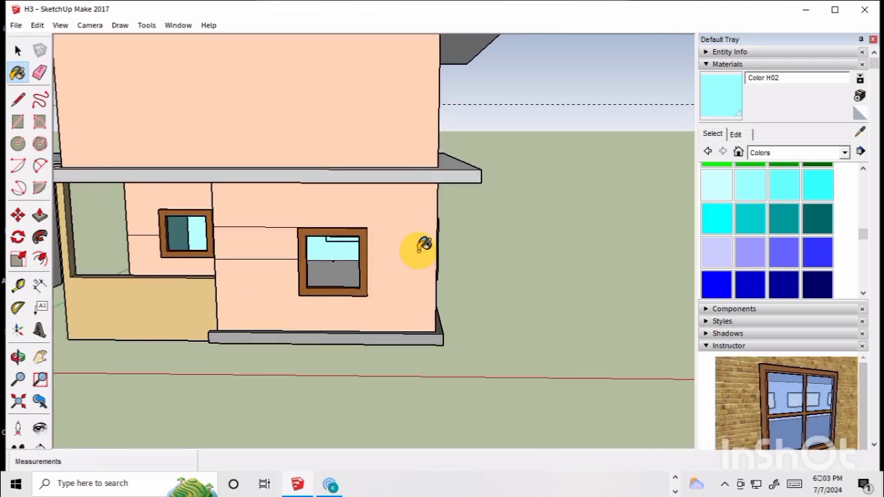
{"action": "middle_click_drag", "start_coordinate": [424, 244], "coordinate": [474, 275]}
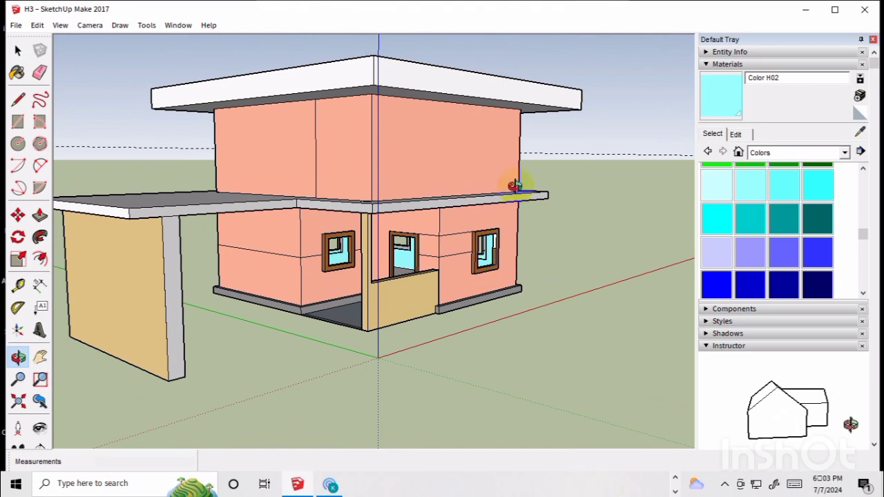
{"action": "middle_click_drag", "start_coordinate": [514, 185], "coordinate": [344, 189]}
{"action": "left_click_drag", "start_coordinate": [410, 149], "coordinate": [369, 199]}
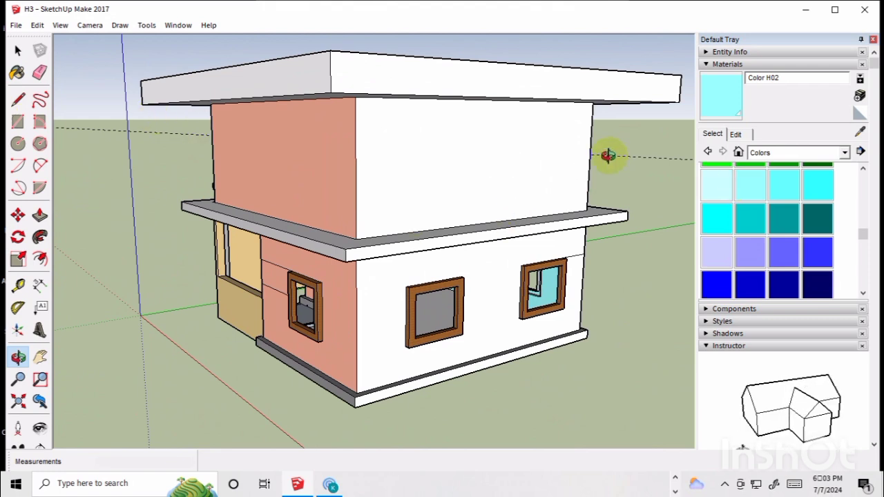
{"action": "key", "text": "r"}
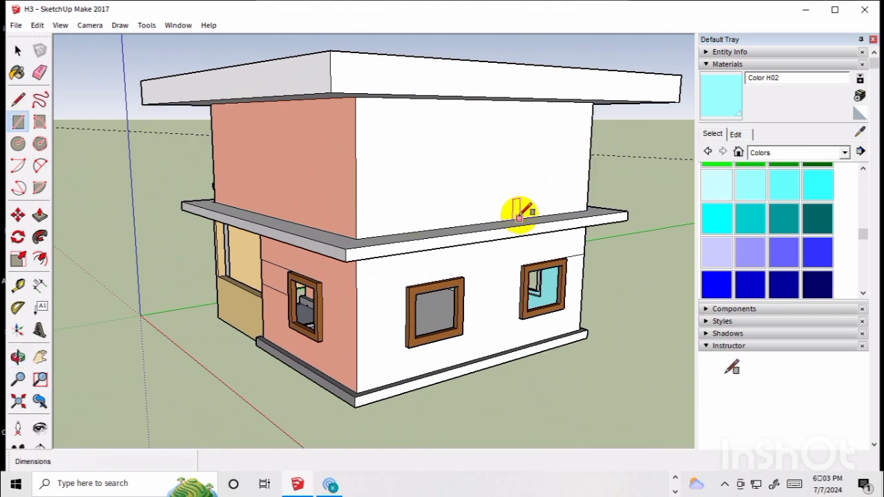
{"action": "left_click", "coordinate": [586, 210]}
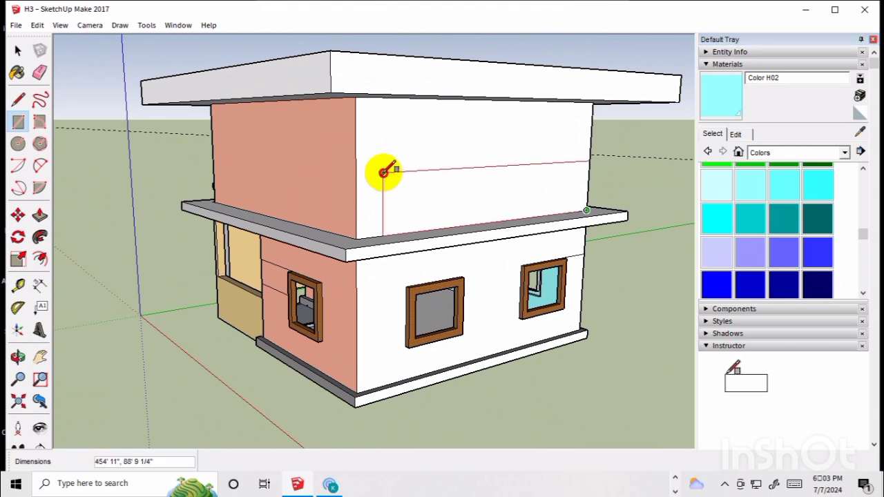
{"action": "double_click", "coordinate": [356, 137]}
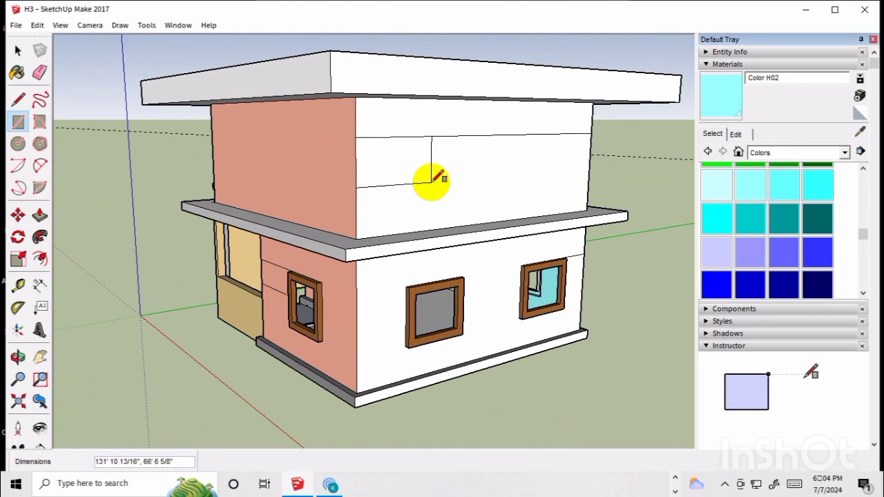
Step: Draw a square window outline, 109' 8 3/16" by 109' 8 3/16", hanging from the head line on the upper-storey wall
{"action": "middle_click_drag", "start_coordinate": [431, 183], "coordinate": [349, 153]}
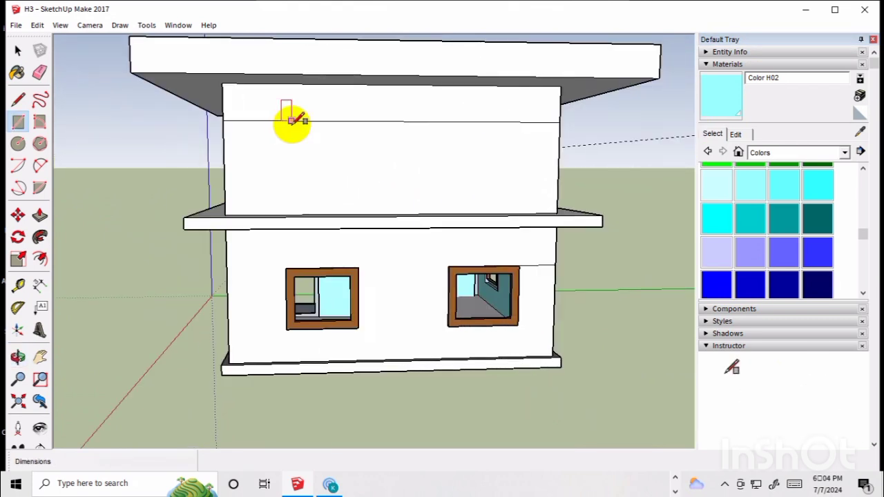
{"action": "left_click", "coordinate": [291, 121]}
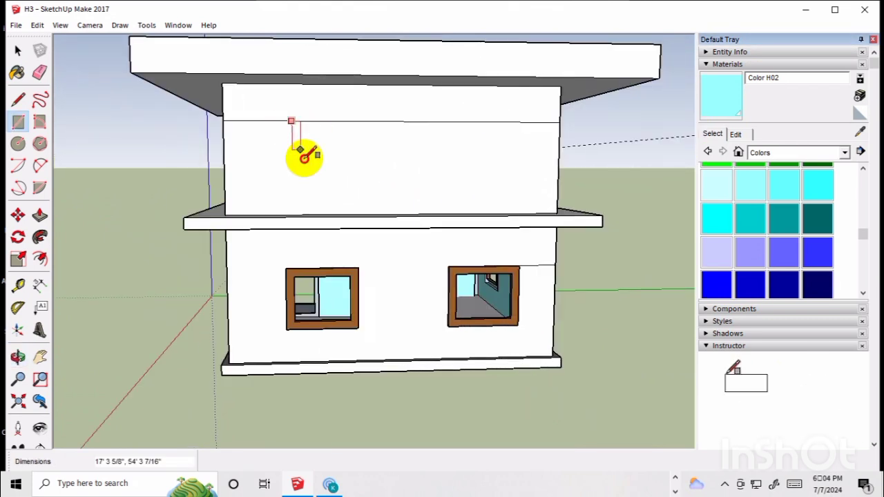
{"action": "left_click", "coordinate": [367, 195]}
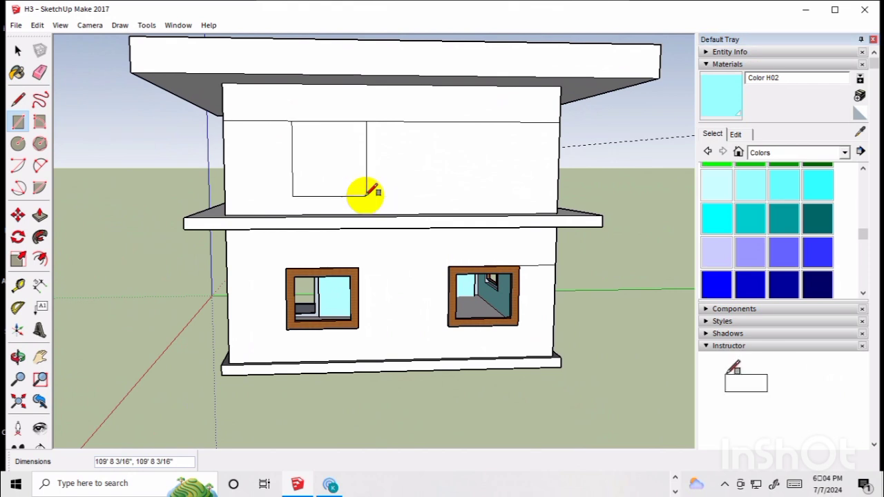
Step: Pull the square window outline on the upper-storey wall outward 35' 1 1/16" with Push/Pull to form a projecting box
{"action": "key", "text": "space"}
{"action": "left_click", "coordinate": [338, 166]}
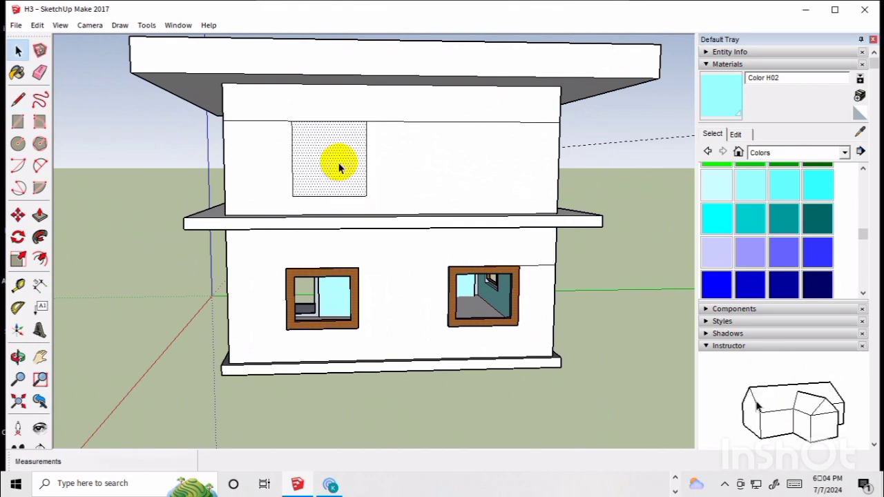
{"action": "key", "text": "o"}
{"action": "left_click_drag", "start_coordinate": [339, 163], "coordinate": [583, 181]}
{"action": "key", "text": "p"}
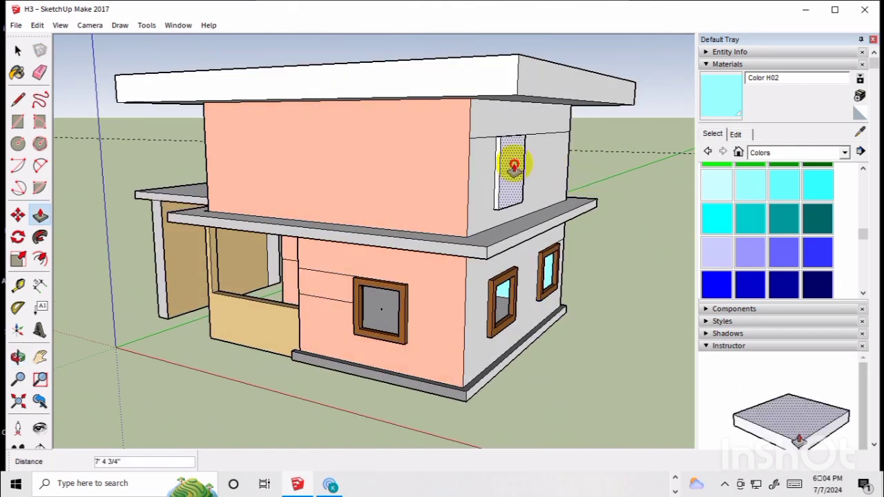
{"action": "left_click_drag", "start_coordinate": [514, 166], "coordinate": [532, 171]}
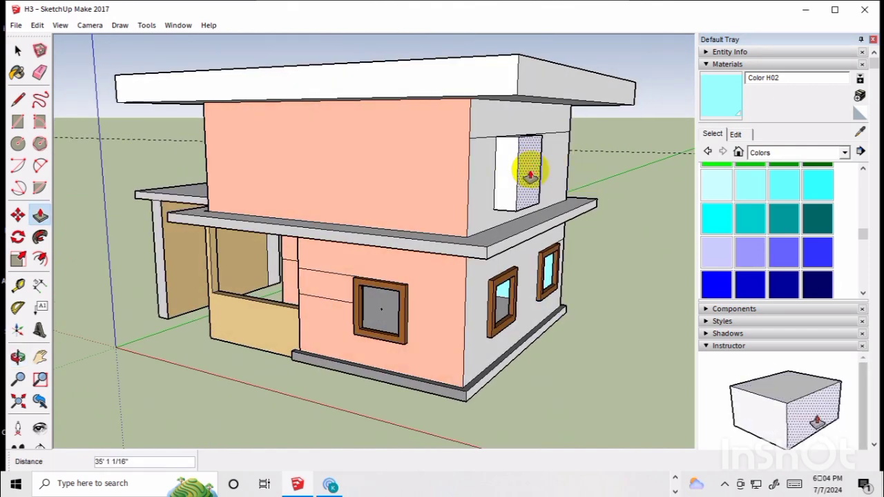
Step: Draw a narrow strip along the top edge of the projecting box, across its side face and its front face
{"action": "middle_click_drag", "start_coordinate": [548, 132], "coordinate": [560, 207]}
{"action": "scroll", "coordinate": [523, 170], "scroll_direction": "up", "scroll_amount": 6}
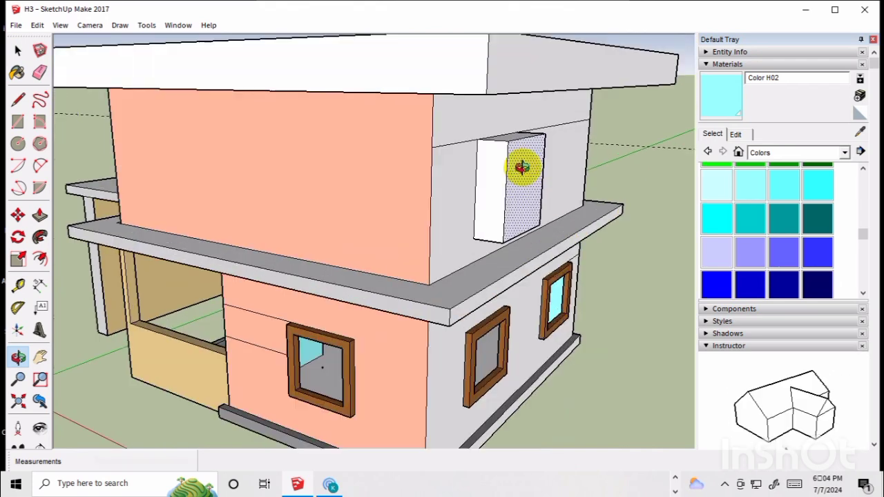
{"action": "scroll", "coordinate": [518, 156], "scroll_direction": "up", "scroll_amount": 2}
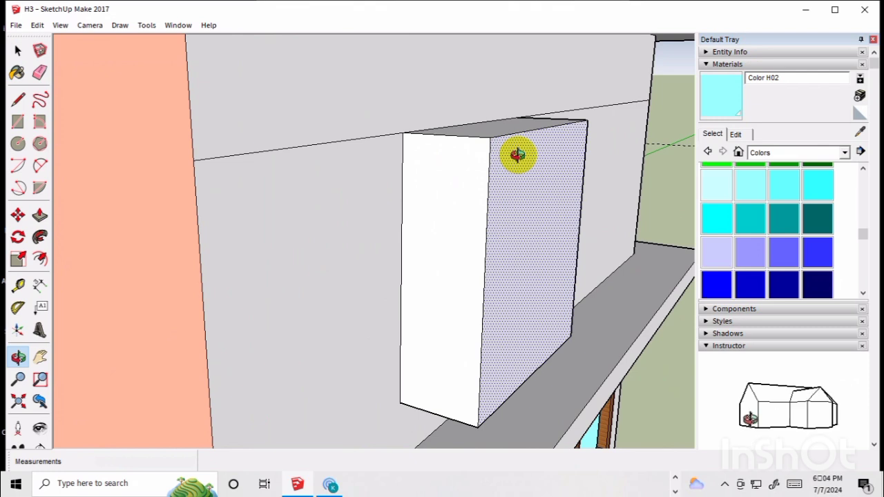
{"action": "key", "text": "r"}
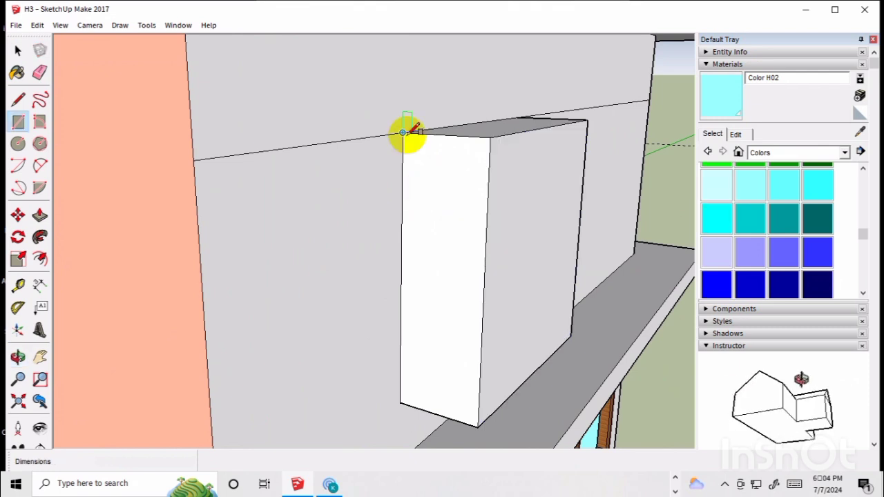
{"action": "left_click", "coordinate": [403, 132]}
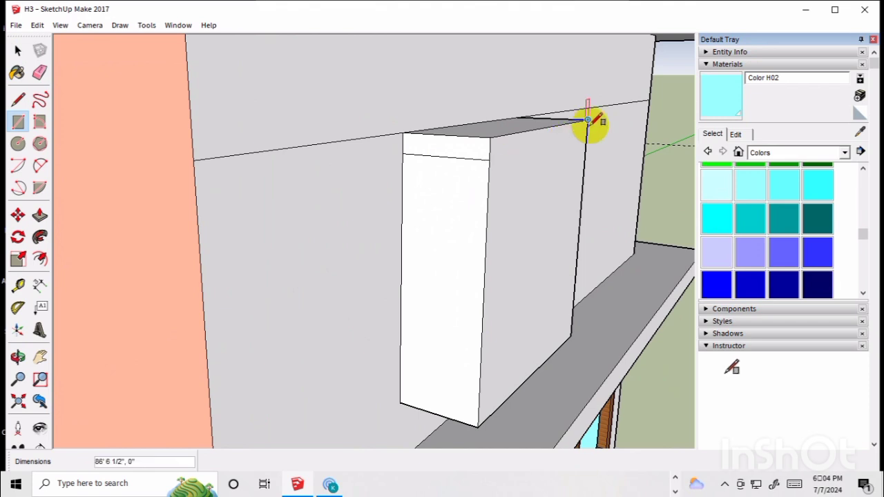
{"action": "left_click", "coordinate": [491, 159]}
Step: Try to pull the top strip outward on the box's front and side faces, and undo these extrusions
{"action": "key", "text": "p"}
{"action": "left_click", "coordinate": [503, 148]}
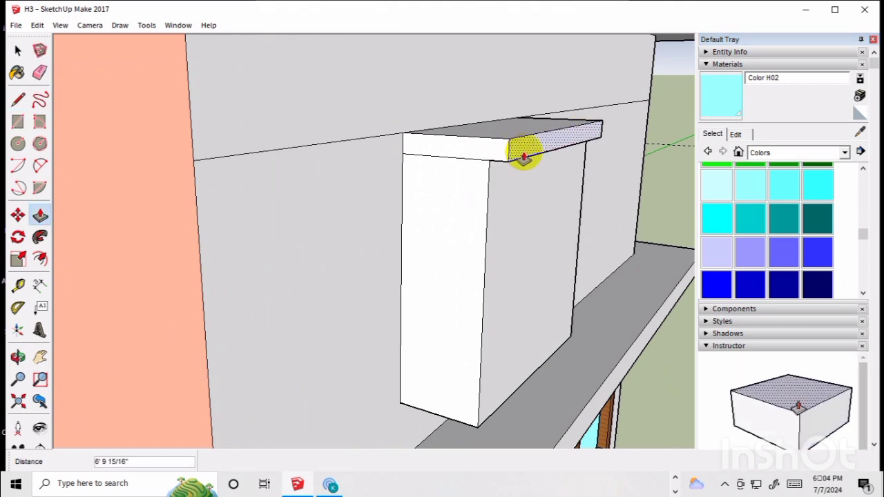
{"action": "left_click", "coordinate": [467, 151]}
{"action": "mouse_move", "coordinate": [488, 150]}
{"action": "middle_mouse_down"}
{"action": "mouse_move", "coordinate": [562, 158]}
{"action": "mouse_move", "coordinate": [509, 146]}
{"action": "mouse_move", "coordinate": [393, 150]}
{"action": "mouse_move", "coordinate": [477, 152]}
{"action": "middle_mouse_up"}
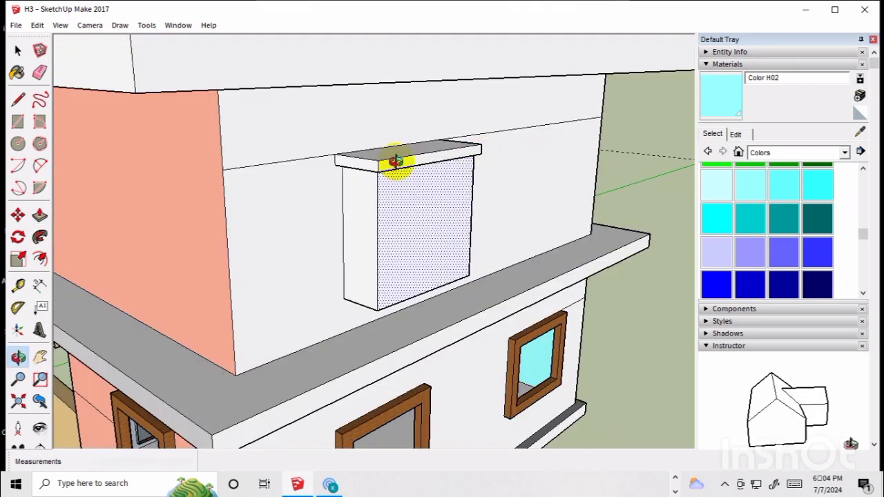
{"action": "key", "text": "ctrl+z"}
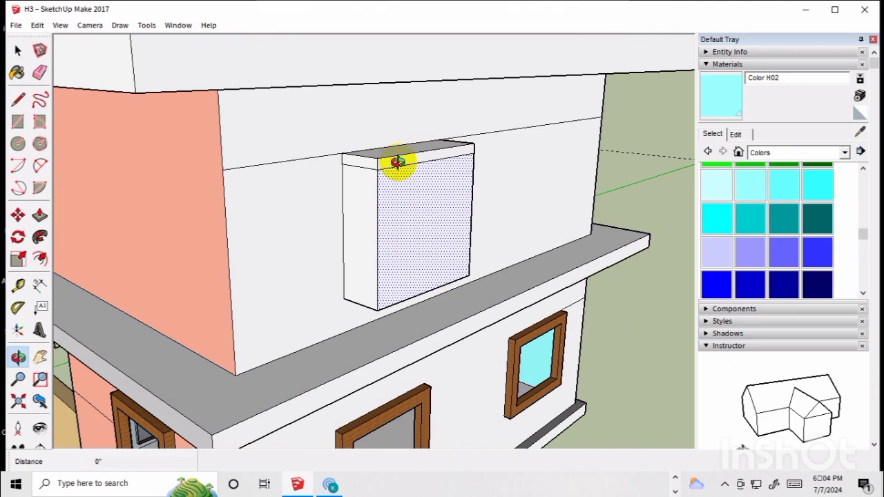
Step: Pull the top strip outward on the box's front and nearer side face to form an overhanging ledge
{"action": "middle_click_drag", "start_coordinate": [398, 162], "coordinate": [557, 168]}
{"action": "scroll", "coordinate": [560, 167], "scroll_direction": "up", "scroll_amount": 3}
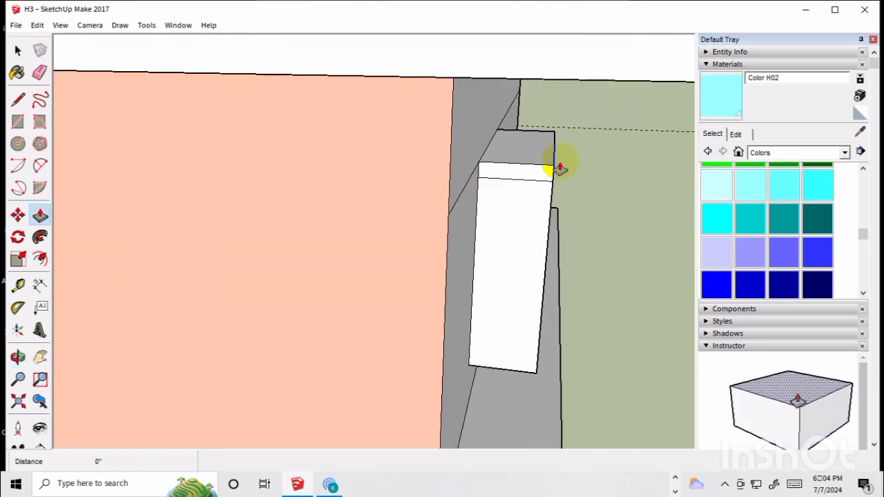
{"action": "mouse_move", "coordinate": [567, 163]}
{"action": "middle_mouse_down"}
{"action": "mouse_move", "coordinate": [540, 169]}
{"action": "mouse_move", "coordinate": [557, 173]}
{"action": "middle_mouse_up"}
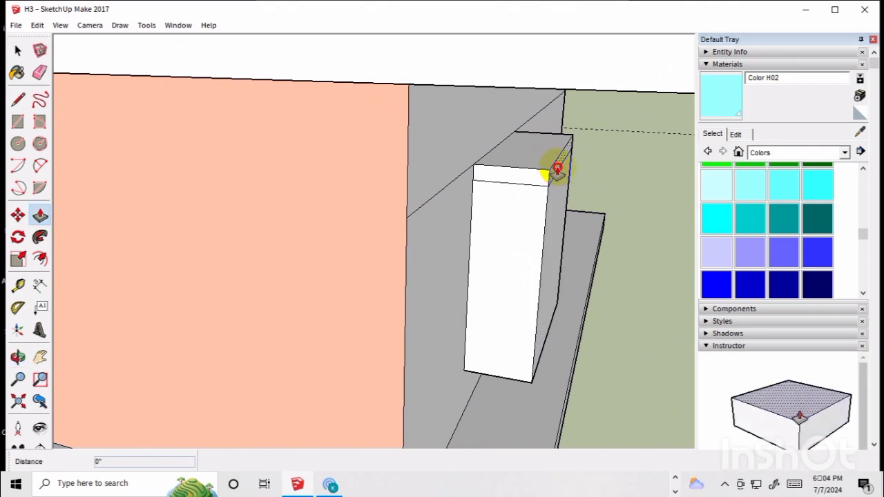
{"action": "left_click_drag", "start_coordinate": [557, 170], "coordinate": [585, 174]}
{"action": "left_click", "coordinate": [559, 183]}
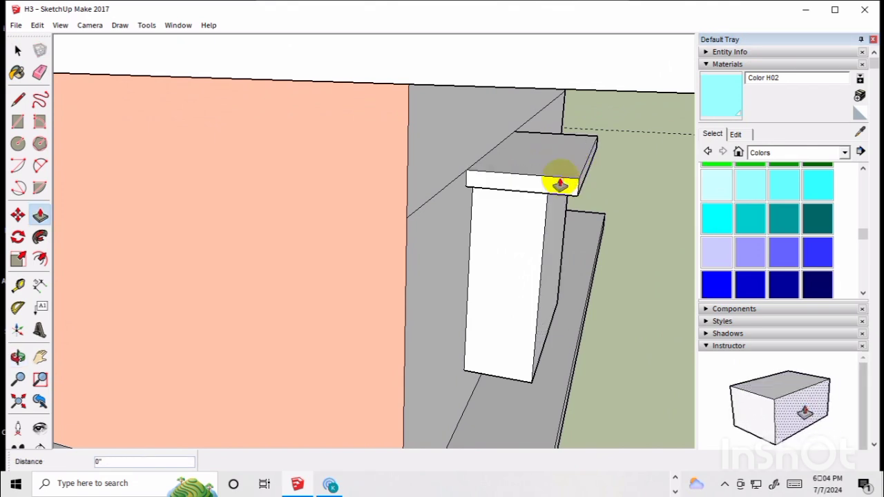
Step: Draw a 49' 2 7/16" by about 7' 8 9/16" strip atop the box's opposite side and pull it outward to complete the ledge
{"action": "middle_click_drag", "start_coordinate": [560, 184], "coordinate": [559, 178]}
{"action": "middle_click_drag", "start_coordinate": [637, 148], "coordinate": [427, 180]}
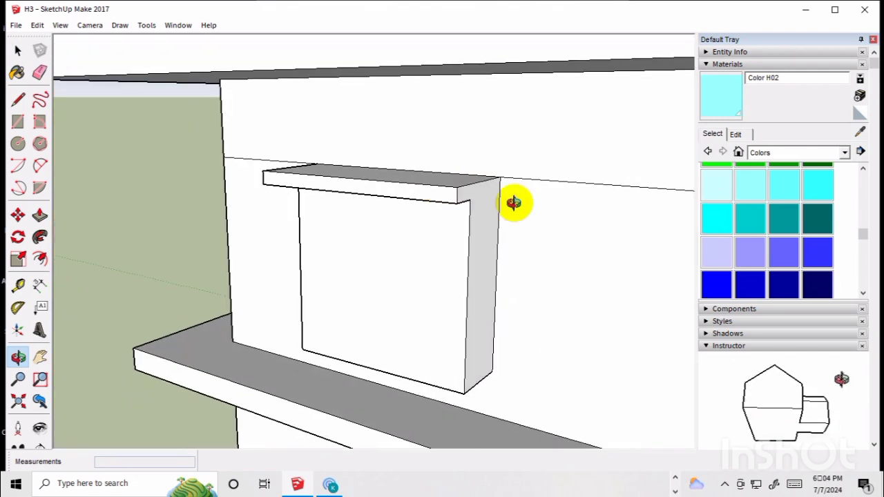
{"action": "key", "text": "r"}
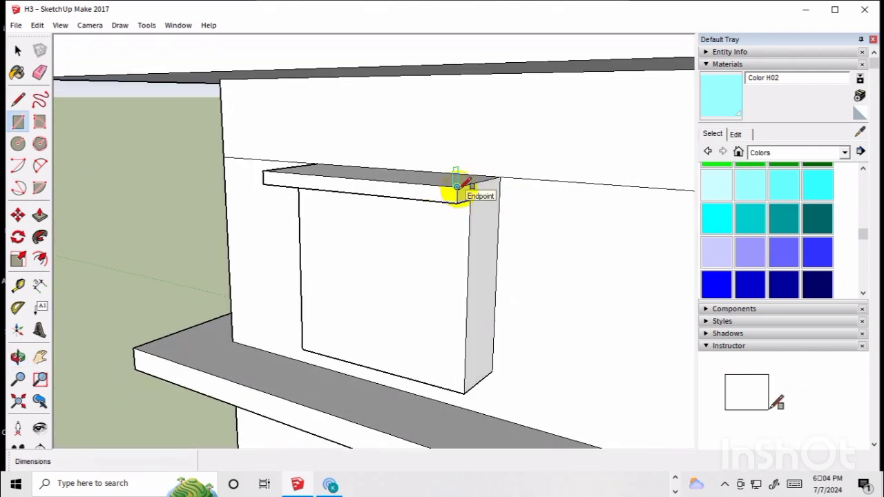
{"action": "left_click", "coordinate": [457, 186]}
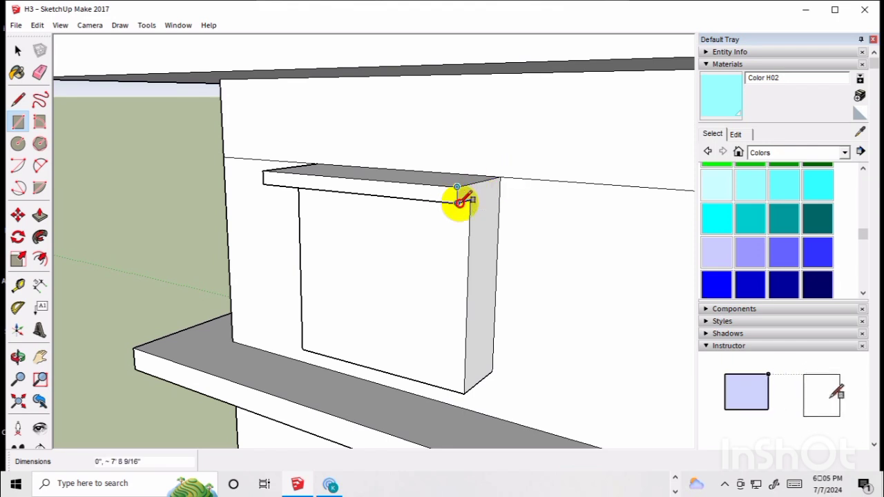
{"action": "left_click", "coordinate": [503, 188]}
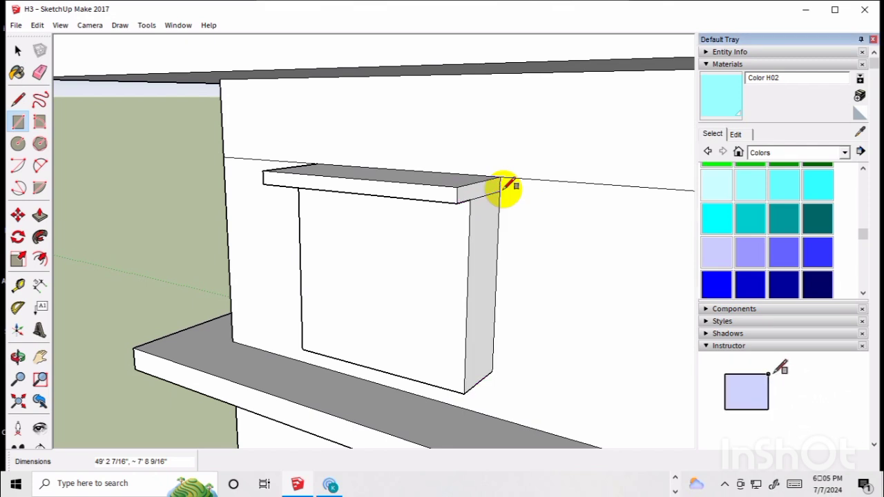
{"action": "key", "text": "p"}
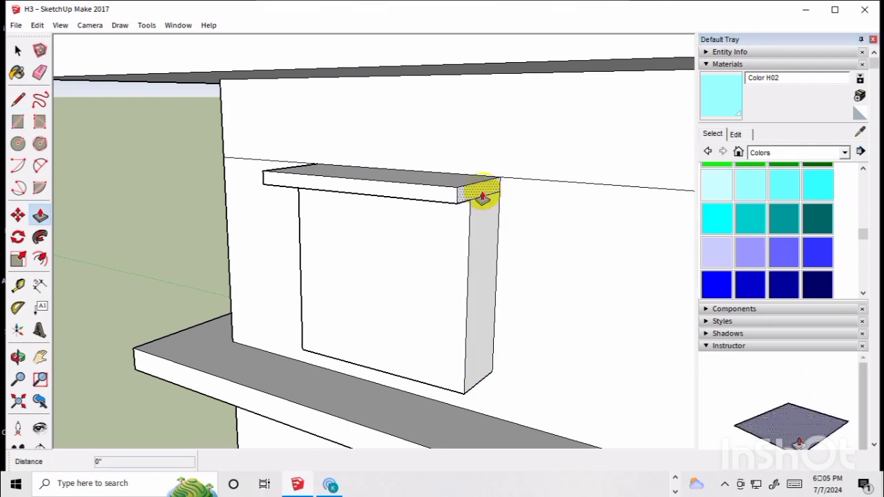
{"action": "double_click", "coordinate": [483, 195]}
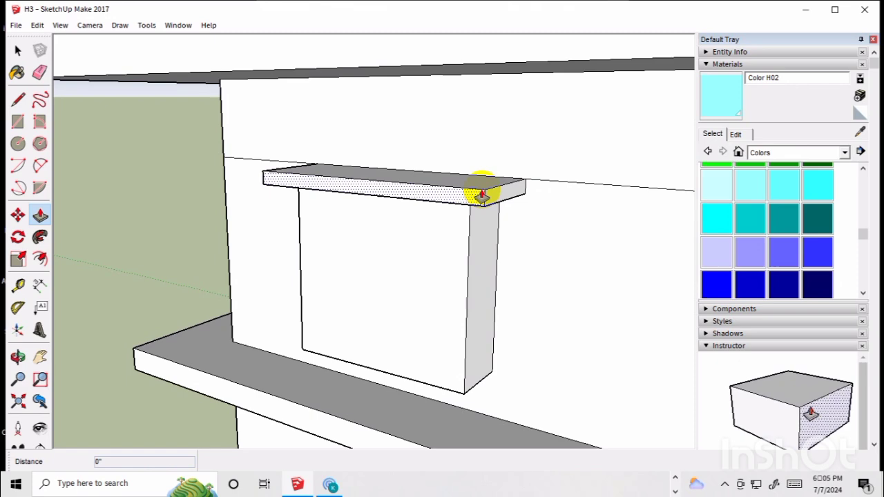
Step: Paint the front and side faces of the ledge above the projecting box with Color M05
{"action": "left_click", "coordinate": [18, 50]}
{"action": "scroll", "coordinate": [537, 154], "scroll_direction": "down", "scroll_amount": 4}
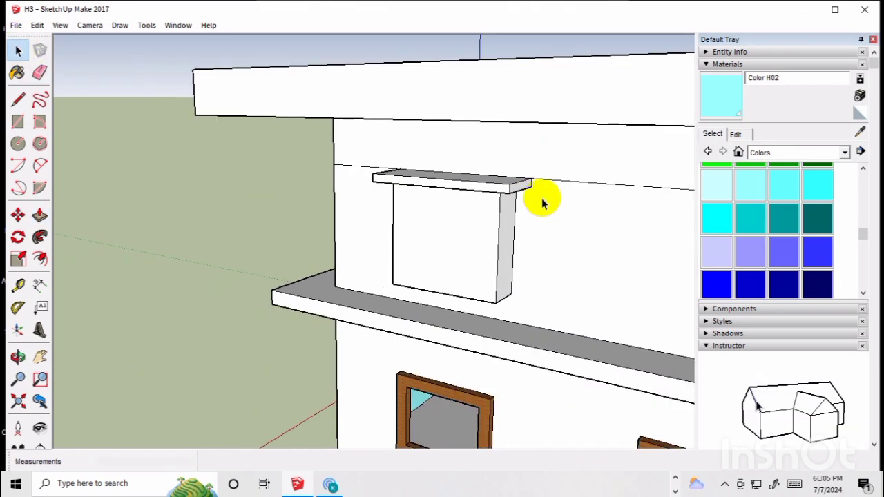
{"action": "key", "text": "o"}
{"action": "left_click_drag", "start_coordinate": [542, 204], "coordinate": [633, 206]}
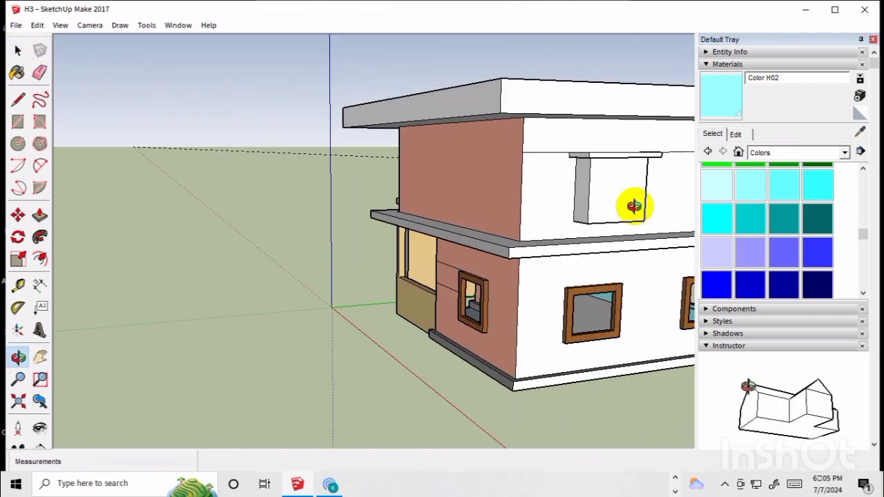
{"action": "left_click_drag", "start_coordinate": [545, 168], "coordinate": [535, 225]}
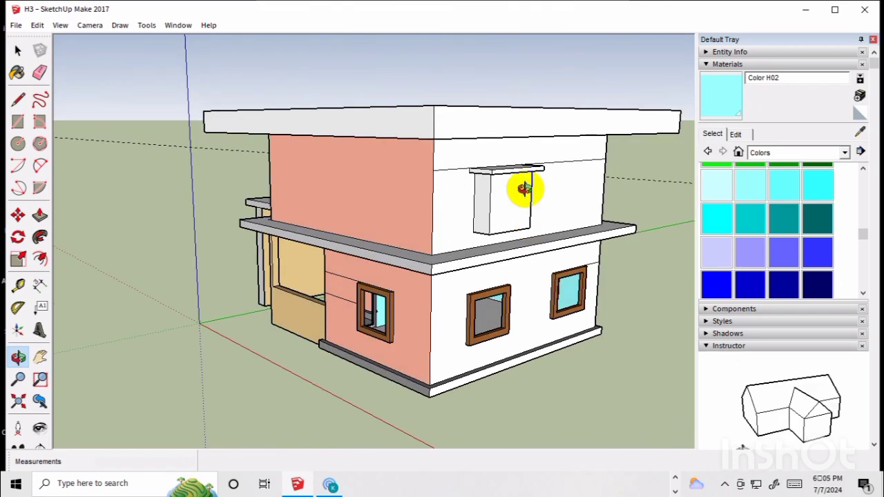
{"action": "scroll", "coordinate": [525, 188], "scroll_direction": "up", "scroll_amount": 5}
{"action": "scroll", "coordinate": [525, 188], "scroll_direction": "up", "scroll_amount": 1}
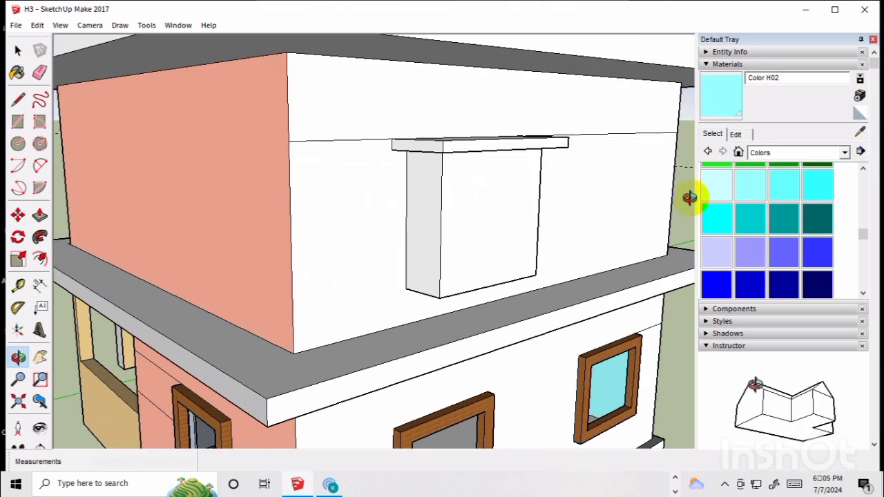
{"action": "scroll", "coordinate": [754, 234], "scroll_direction": "down", "scroll_amount": 10}
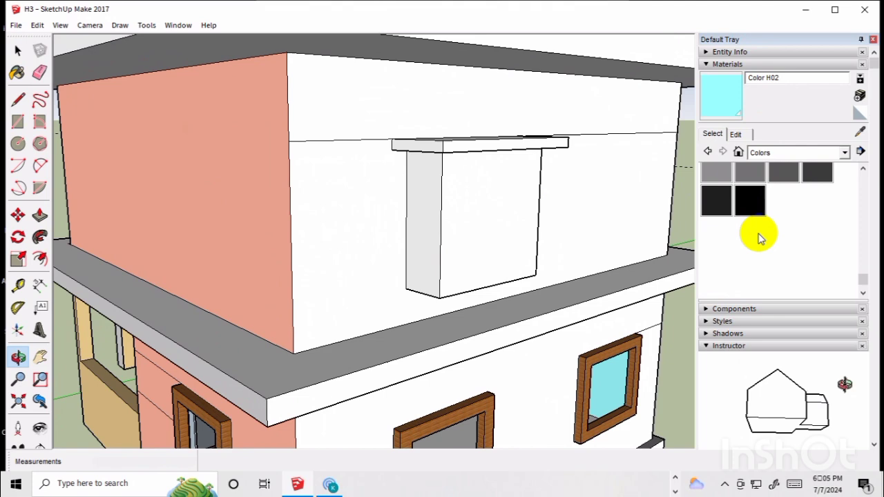
{"action": "left_click", "coordinate": [751, 172]}
{"action": "left_click", "coordinate": [513, 142]}
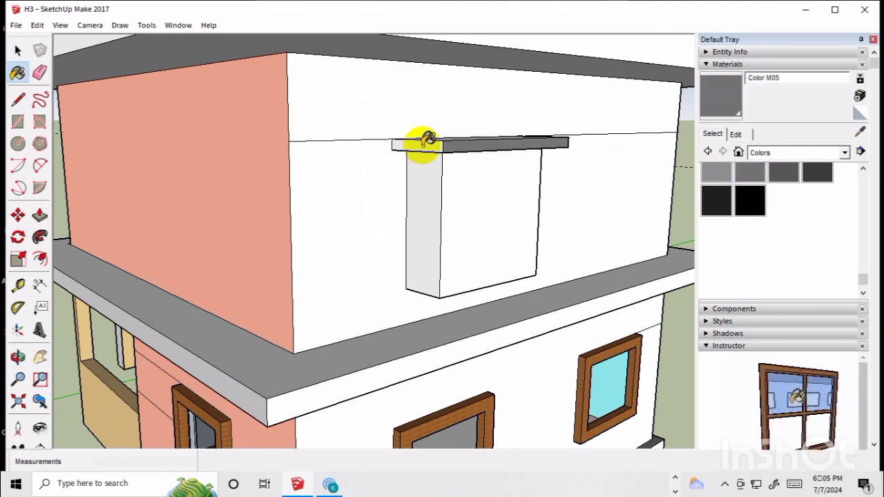
{"action": "scroll", "coordinate": [501, 129], "scroll_direction": "up", "scroll_amount": 1}
{"action": "scroll", "coordinate": [500, 128], "scroll_direction": "up", "scroll_amount": 1}
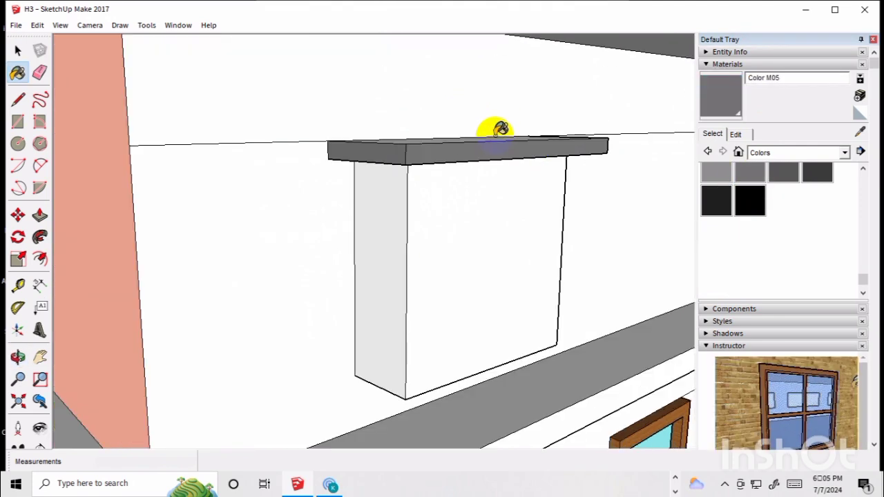
Step: Paint the front face and the nearer side face of the projecting box with Color L02
{"action": "middle_click_drag", "start_coordinate": [495, 134], "coordinate": [498, 164]}
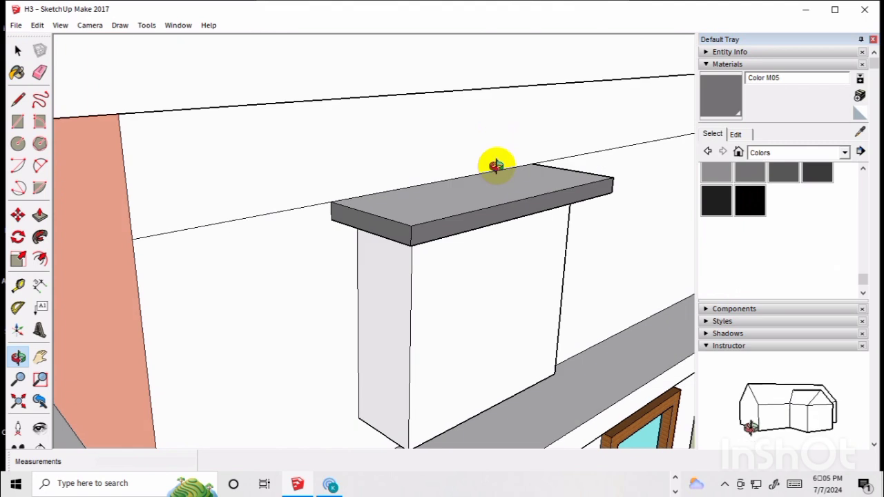
{"action": "scroll", "coordinate": [751, 193], "scroll_direction": "up", "scroll_amount": 3}
{"action": "scroll", "coordinate": [751, 192], "scroll_direction": "down", "scroll_amount": 3}
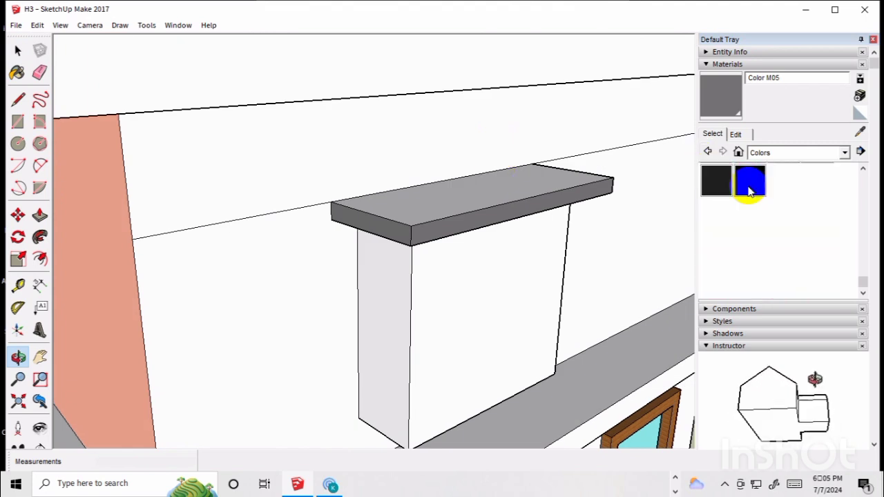
{"action": "left_click", "coordinate": [749, 201]}
{"action": "left_click", "coordinate": [513, 259]}
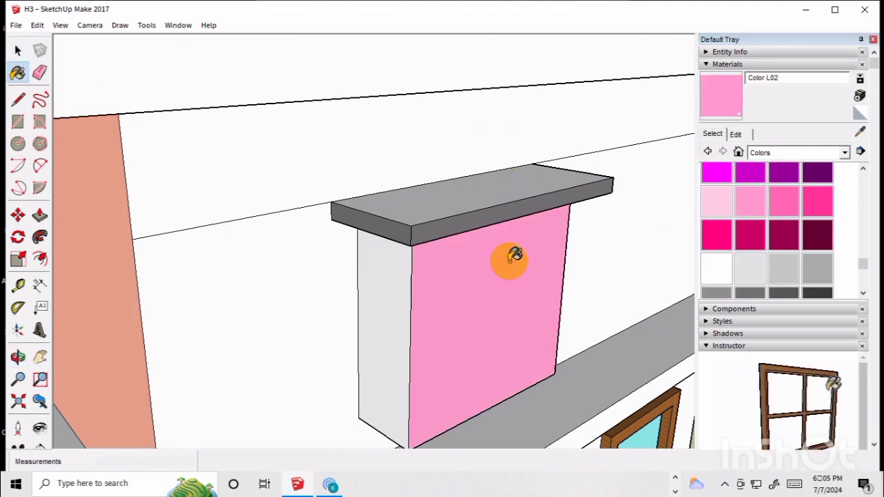
{"action": "left_click", "coordinate": [391, 296]}
Step: Paint the top, front and both side faces of the overhanging ledge with Color L01
{"action": "middle_click_drag", "start_coordinate": [391, 295], "coordinate": [505, 237]}
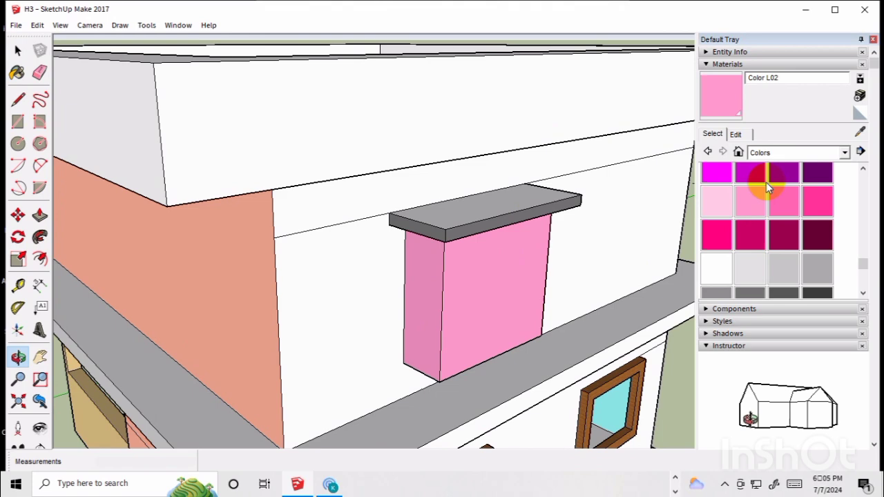
{"action": "left_click", "coordinate": [716, 200]}
{"action": "left_click", "coordinate": [520, 212]}
{"action": "left_click", "coordinate": [442, 227]}
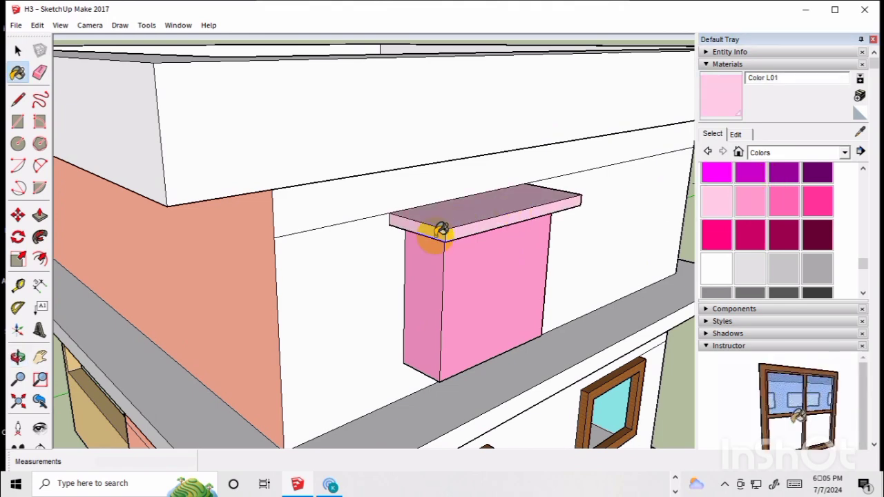
{"action": "mouse_move", "coordinate": [584, 197]}
{"action": "middle_mouse_down"}
{"action": "mouse_move", "coordinate": [487, 184]}
{"action": "mouse_move", "coordinate": [130, 170]}
{"action": "middle_mouse_up"}
{"action": "scroll", "coordinate": [131, 170], "scroll_direction": "up", "scroll_amount": 3}
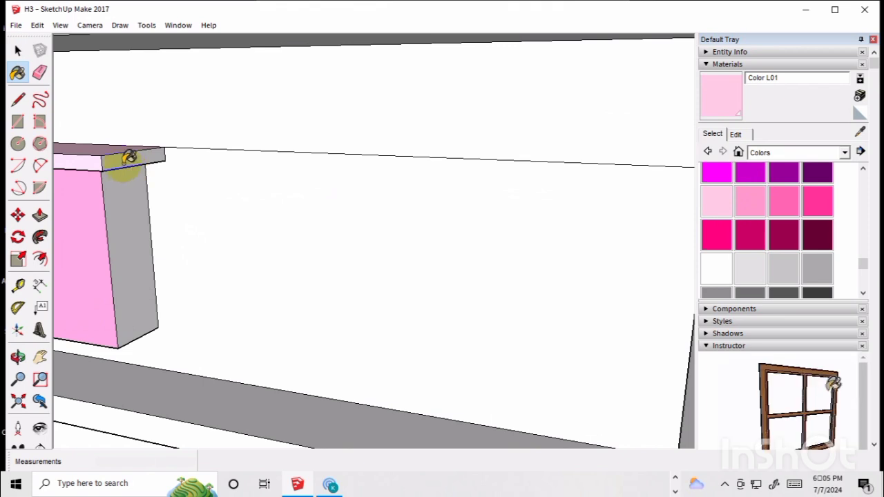
{"action": "left_click", "coordinate": [129, 158]}
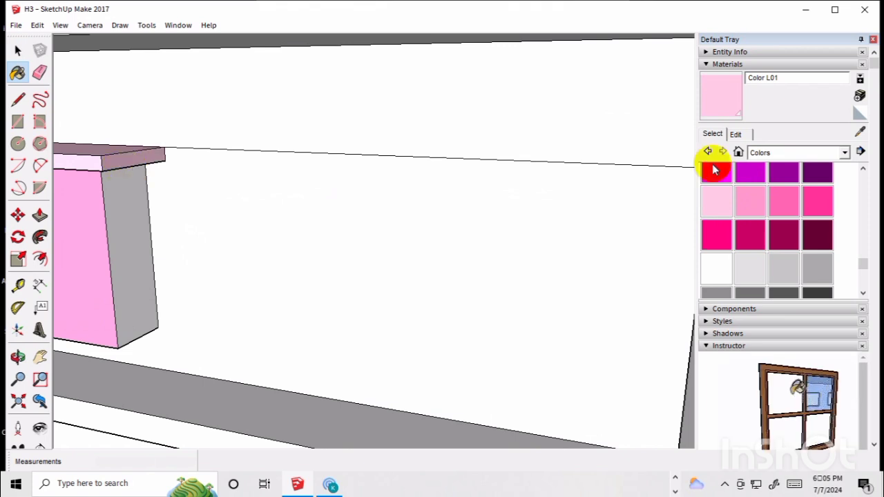
Step: Paint the remaining unpainted side face of the projecting box with Color L02
{"action": "left_click", "coordinate": [750, 200]}
{"action": "left_click", "coordinate": [140, 245]}
{"action": "scroll", "coordinate": [639, 234], "scroll_direction": "down", "scroll_amount": 2}
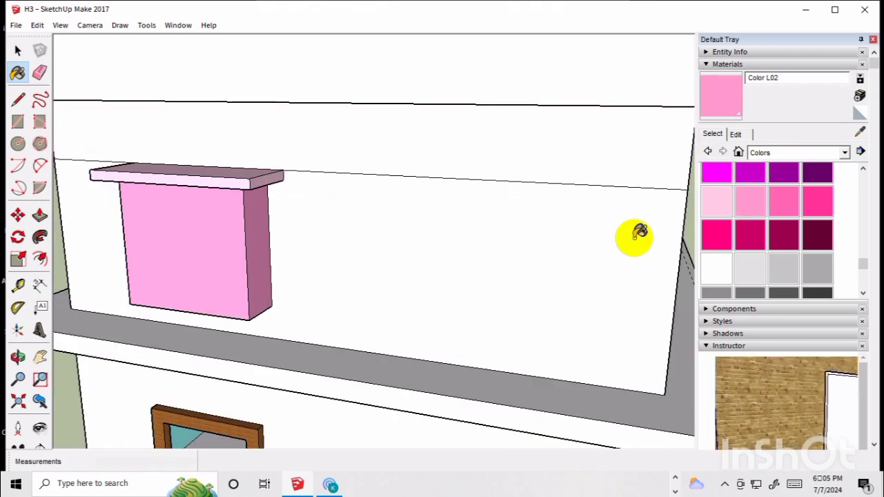
{"action": "scroll", "coordinate": [639, 233], "scroll_direction": "down", "scroll_amount": 2}
{"action": "mouse_move", "coordinate": [366, 259]}
{"action": "middle_mouse_down"}
{"action": "mouse_move", "coordinate": [361, 272]}
{"action": "mouse_move", "coordinate": [488, 198]}
{"action": "middle_mouse_up"}
{"action": "scroll", "coordinate": [489, 199], "scroll_direction": "up", "scroll_amount": 1}
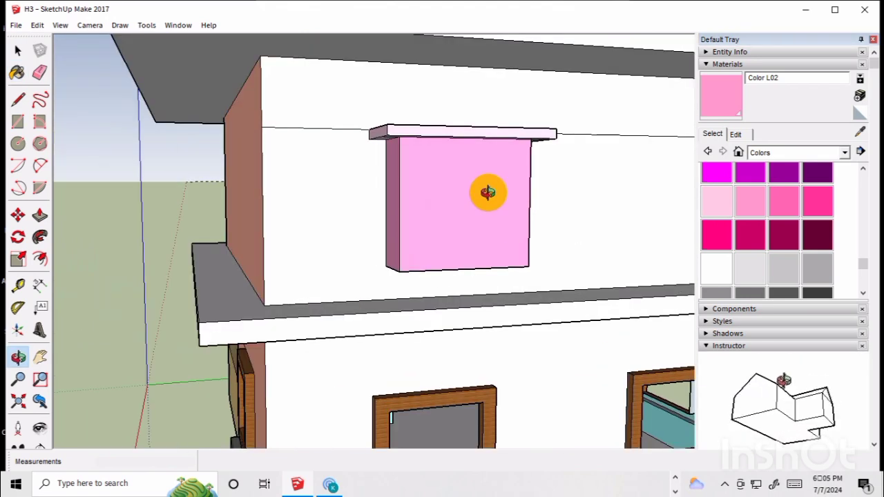
Step: Draw both corner-to-corner diagonal lines across the front face of the projecting pink box
{"action": "scroll", "coordinate": [474, 181], "scroll_direction": "up", "scroll_amount": 1}
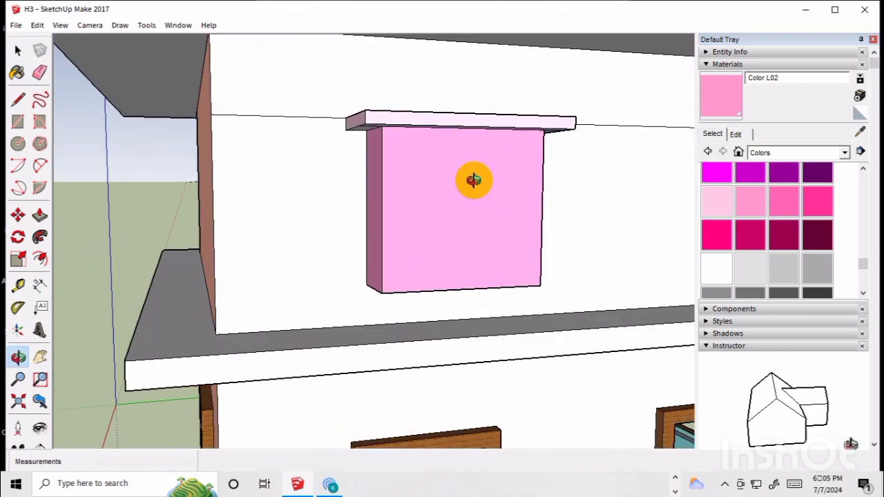
{"action": "left_click", "coordinate": [18, 102]}
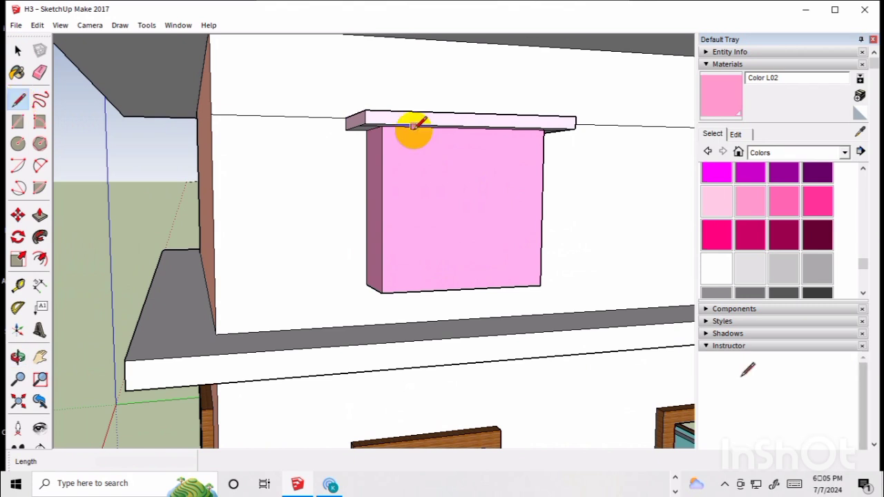
{"action": "left_click", "coordinate": [382, 127]}
{"action": "left_click", "coordinate": [540, 285]}
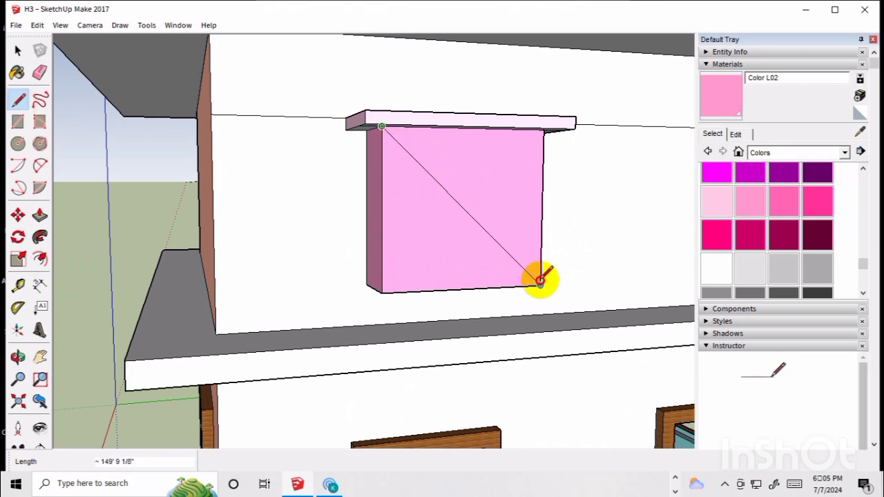
{"action": "left_click", "coordinate": [382, 293]}
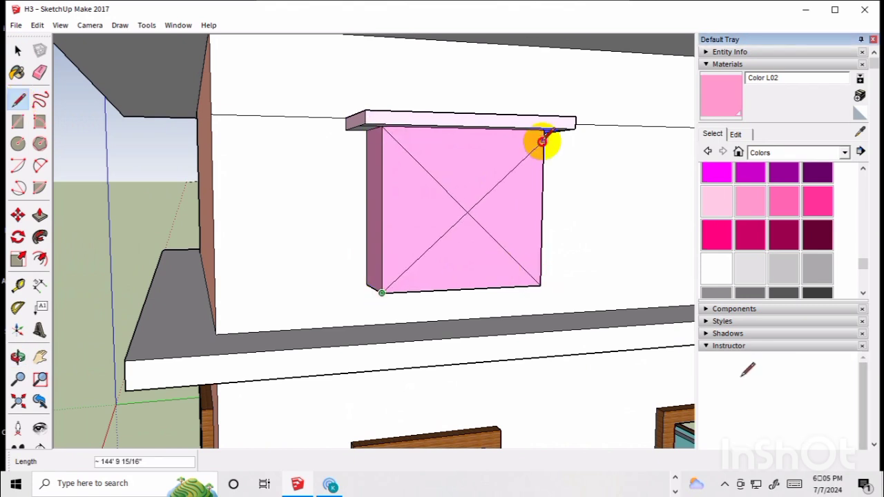
{"action": "left_click", "coordinate": [543, 131]}
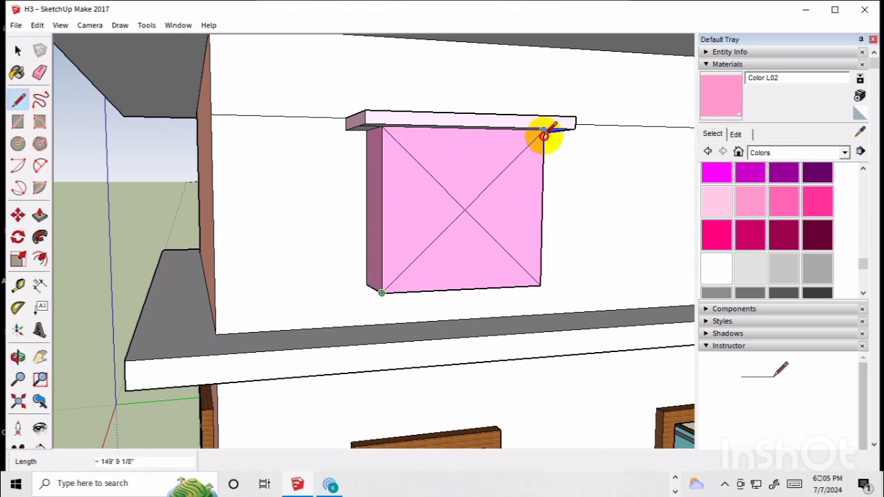
Step: Draw a circle of about 22' radius centred on the diagonals' crossing and erase the diagonal segments inside it
{"action": "left_click", "coordinate": [18, 143]}
{"action": "left_click", "coordinate": [465, 209]}
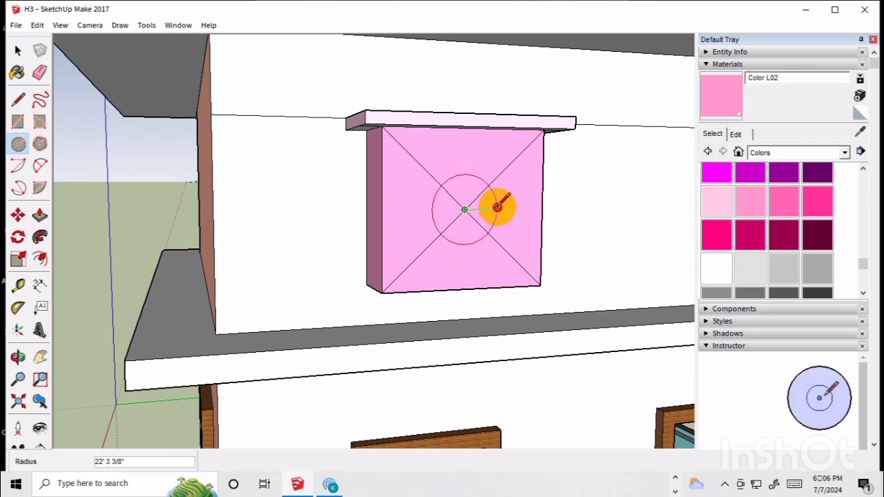
{"action": "left_click", "coordinate": [495, 205]}
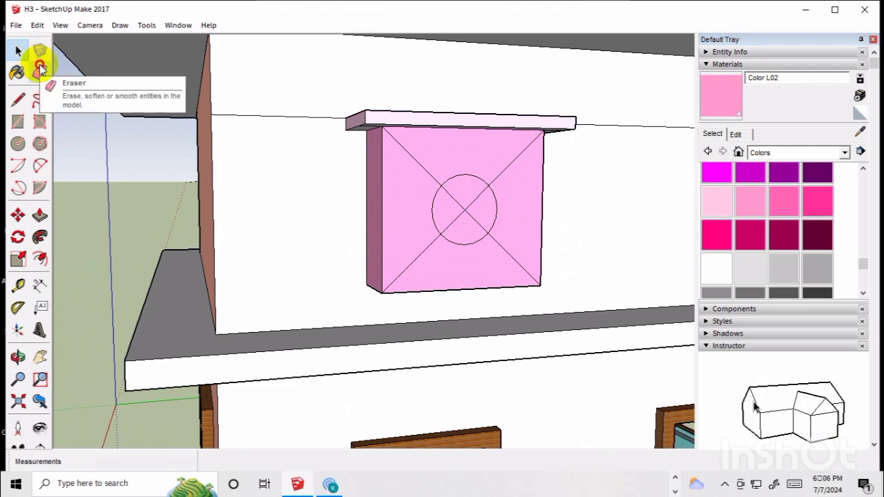
{"action": "left_click", "coordinate": [41, 71]}
{"action": "mouse_move", "coordinate": [475, 201]}
{"action": "left_mouse_down"}
{"action": "mouse_move", "coordinate": [464, 215]}
{"action": "mouse_move", "coordinate": [464, 202]}
{"action": "mouse_move", "coordinate": [479, 199]}
{"action": "mouse_move", "coordinate": [602, 204]}
{"action": "left_mouse_up"}
Step: Push/Pull the circle outward from the box front by about 4' 8" to form a raised disc
{"action": "key", "text": "o"}
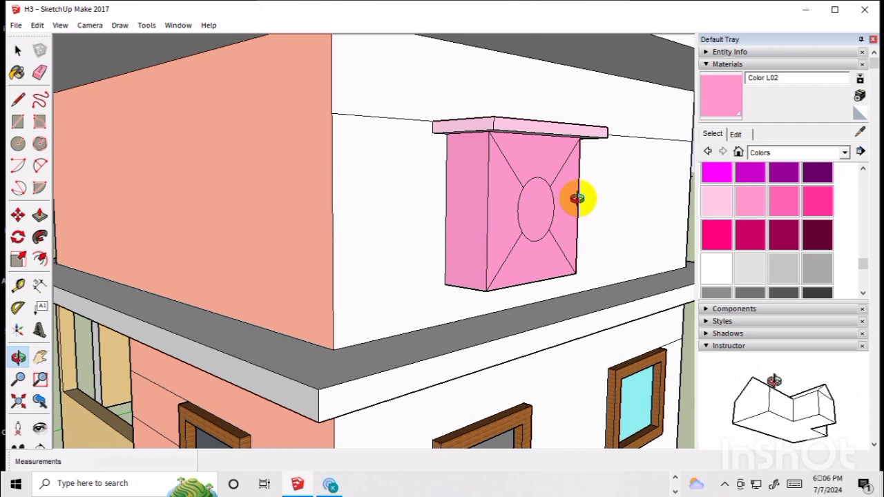
{"action": "key", "text": "p"}
{"action": "left_click", "coordinate": [538, 204]}
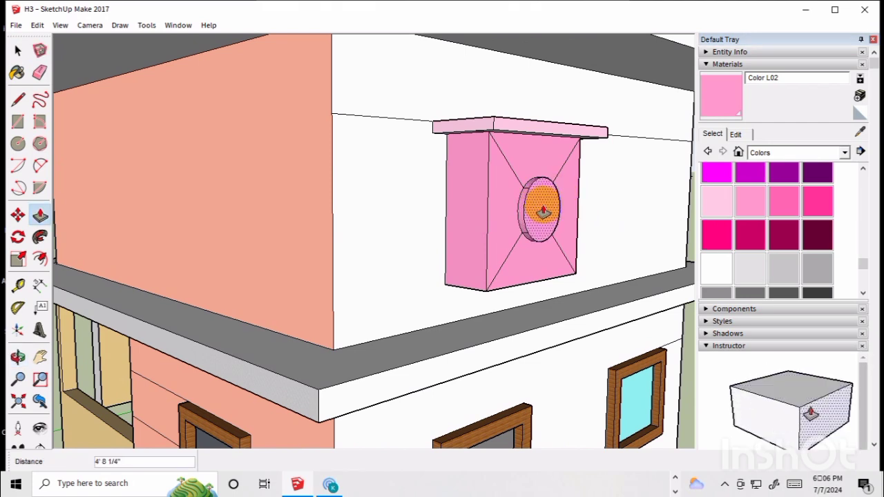
{"action": "scroll", "coordinate": [532, 200], "scroll_direction": "up", "scroll_amount": 5}
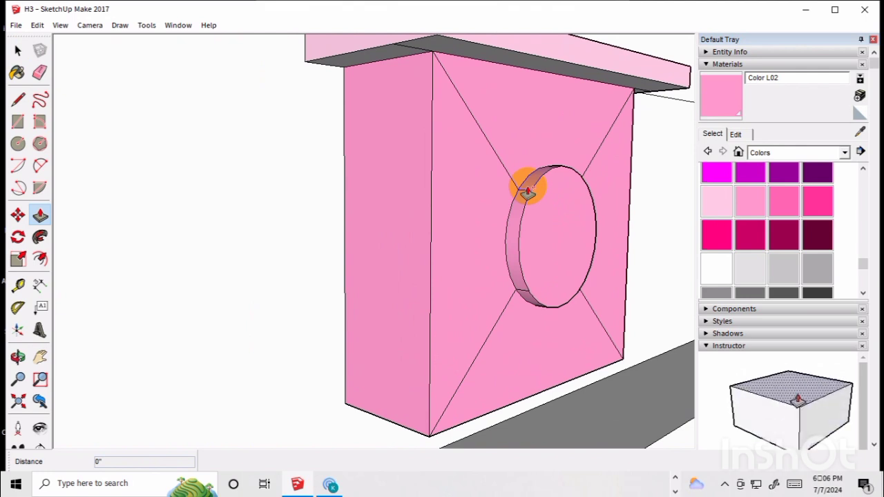
Step: Erase the four remaining diagonal segments on the box front and the stray edges across the disc's rim
{"action": "key", "text": "e"}
{"action": "left_click", "coordinate": [492, 146]}
{"action": "left_click", "coordinate": [602, 143]}
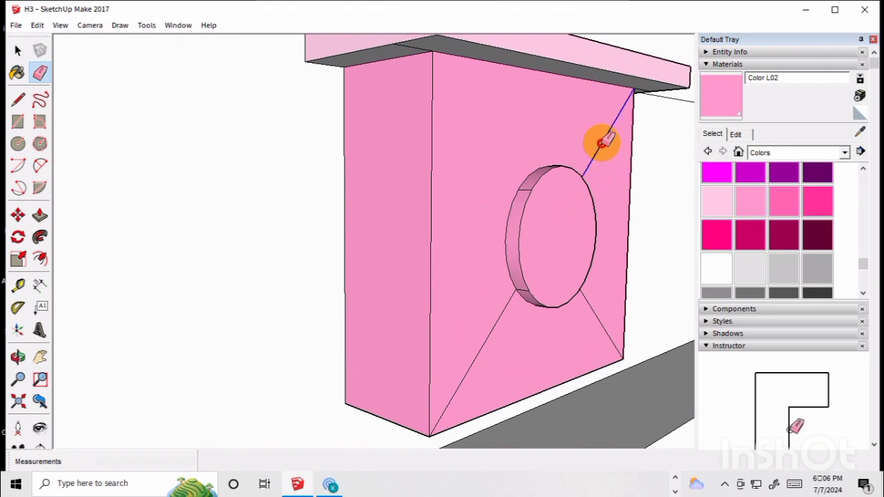
{"action": "left_click", "coordinate": [598, 316]}
{"action": "left_click", "coordinate": [484, 346]}
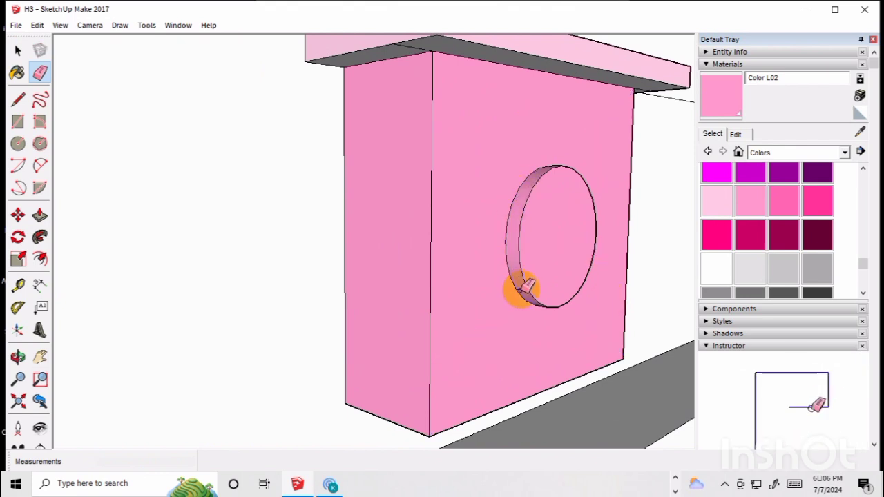
{"action": "scroll", "coordinate": [484, 234], "scroll_direction": "down", "scroll_amount": 4}
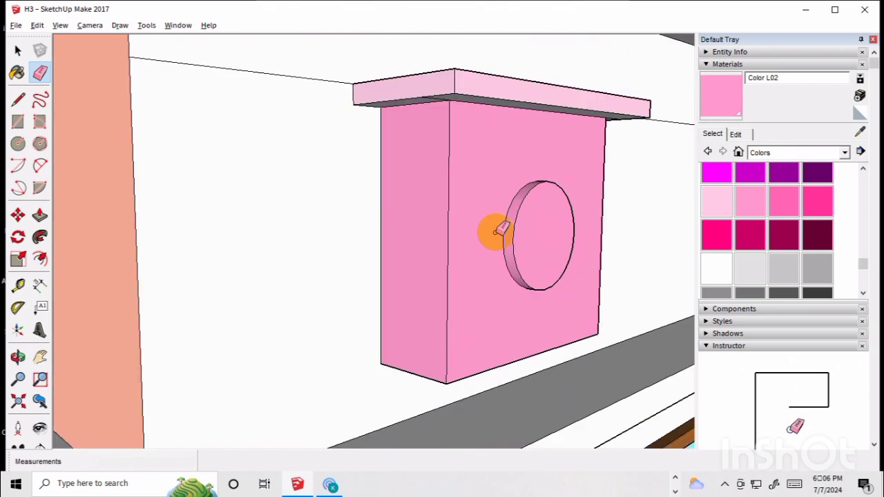
Step: Paint the front face of the raised disc with Color M00
{"action": "scroll", "coordinate": [563, 235], "scroll_direction": "up", "scroll_amount": 2}
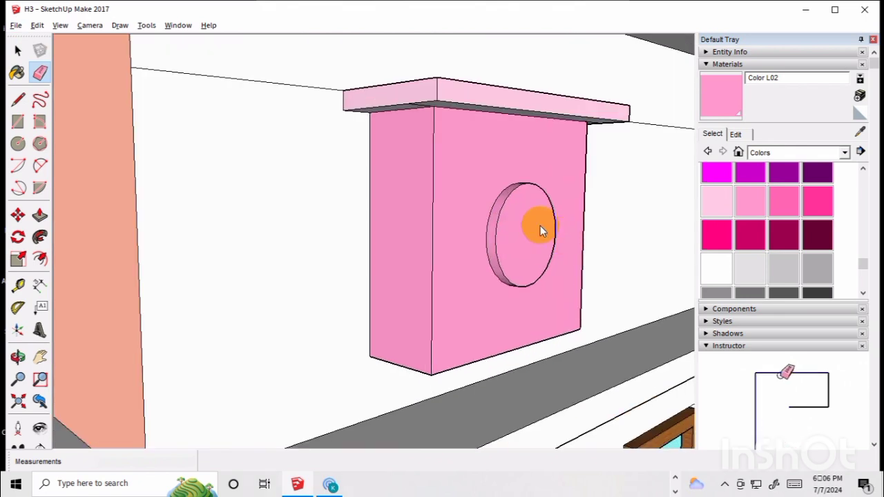
{"action": "left_click", "coordinate": [719, 270]}
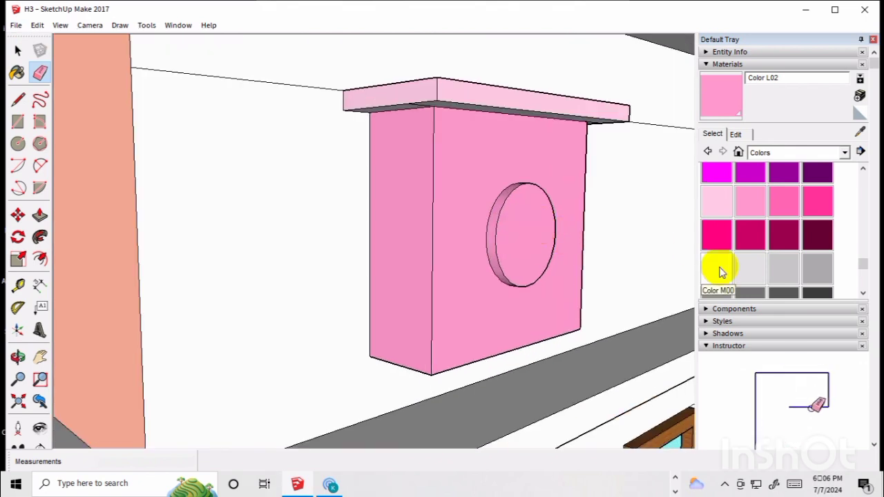
{"action": "left_click", "coordinate": [539, 231]}
{"action": "key", "text": "space"}
Step: Paint the front face of the disc and the front and nearer side faces of the ledge with Color L04
{"action": "scroll", "coordinate": [556, 220], "scroll_direction": "down", "scroll_amount": 2}
{"action": "scroll", "coordinate": [557, 220], "scroll_direction": "down", "scroll_amount": 3}
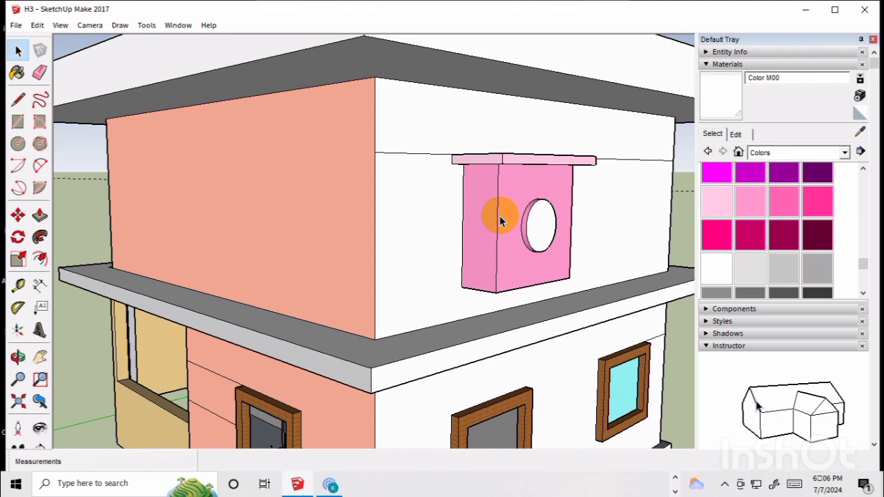
{"action": "scroll", "coordinate": [504, 216], "scroll_direction": "down", "scroll_amount": 2}
{"action": "scroll", "coordinate": [557, 228], "scroll_direction": "up", "scroll_amount": 1}
{"action": "scroll", "coordinate": [556, 228], "scroll_direction": "down", "scroll_amount": 2}
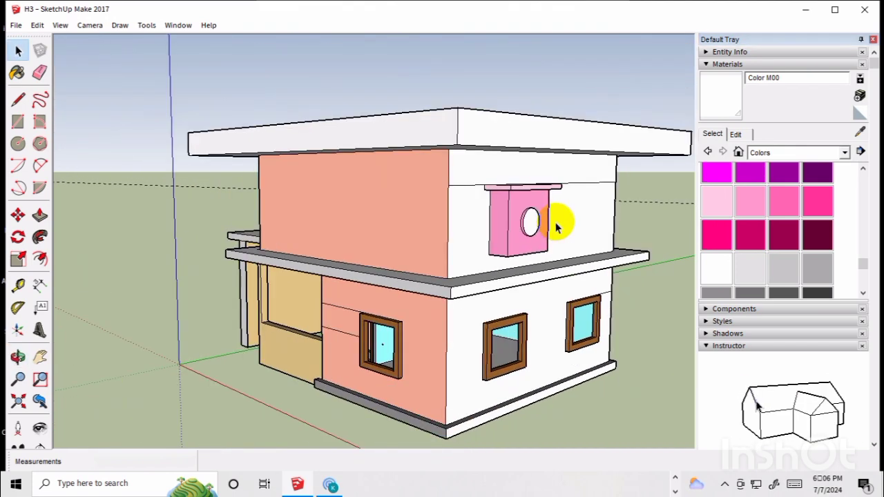
{"action": "middle_click_drag", "start_coordinate": [556, 228], "coordinate": [482, 265]}
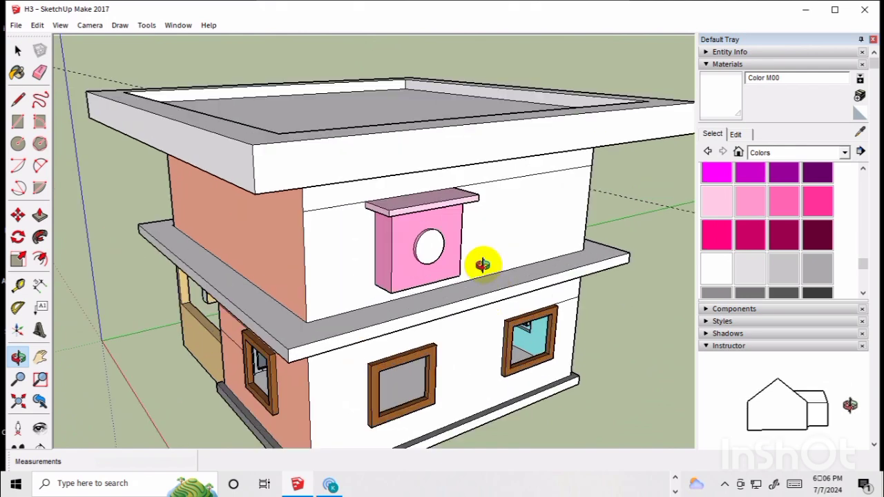
{"action": "scroll", "coordinate": [483, 265], "scroll_direction": "up", "scroll_amount": 5}
{"action": "left_click", "coordinate": [818, 201]}
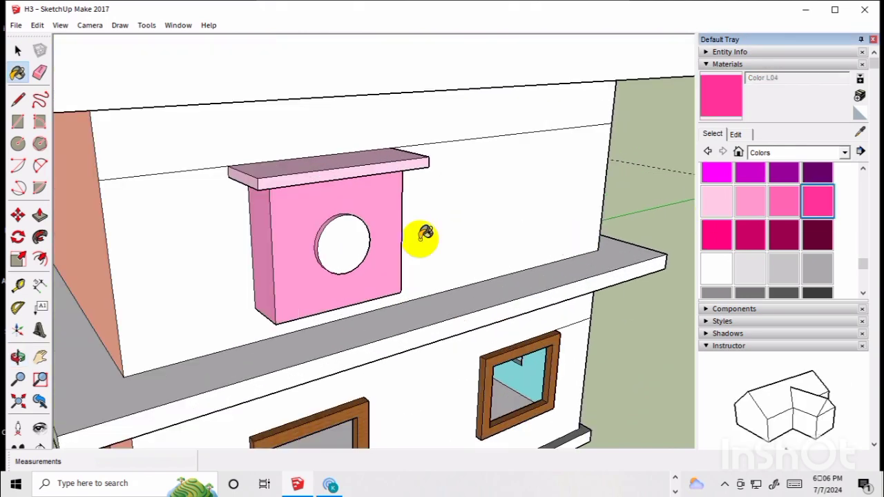
{"action": "left_click", "coordinate": [349, 242]}
{"action": "scroll", "coordinate": [432, 257], "scroll_direction": "down", "scroll_amount": 3}
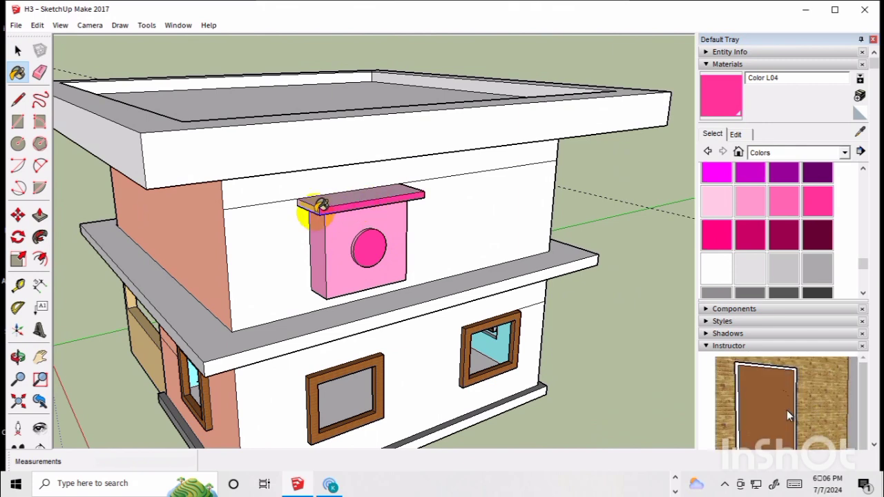
Step: Paint the ledge's opposite side face with Color L04
{"action": "middle_click_drag", "start_coordinate": [424, 187], "coordinate": [191, 182]}
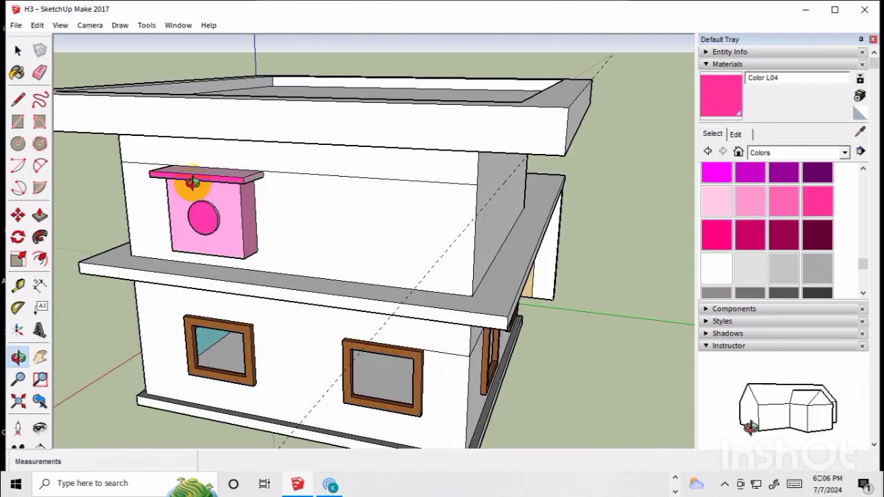
{"action": "scroll", "coordinate": [233, 182], "scroll_direction": "up", "scroll_amount": 4}
{"action": "scroll", "coordinate": [268, 184], "scroll_direction": "up", "scroll_amount": 2}
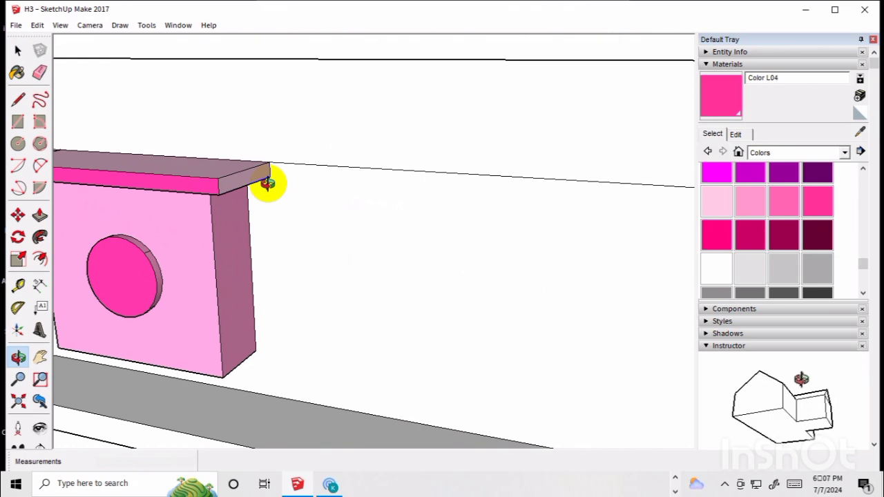
{"action": "scroll", "coordinate": [477, 249], "scroll_direction": "down", "scroll_amount": 5}
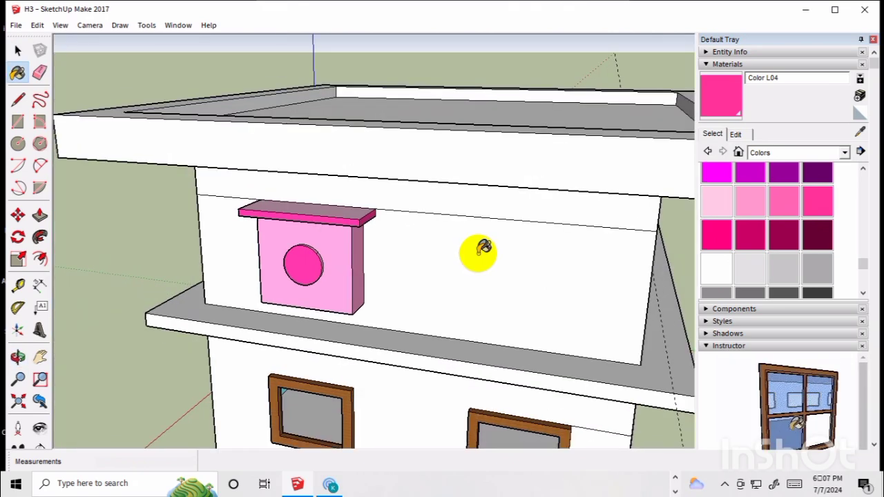
{"action": "scroll", "coordinate": [482, 250], "scroll_direction": "down", "scroll_amount": 3}
{"action": "middle_click_drag", "start_coordinate": [387, 280], "coordinate": [327, 249]}
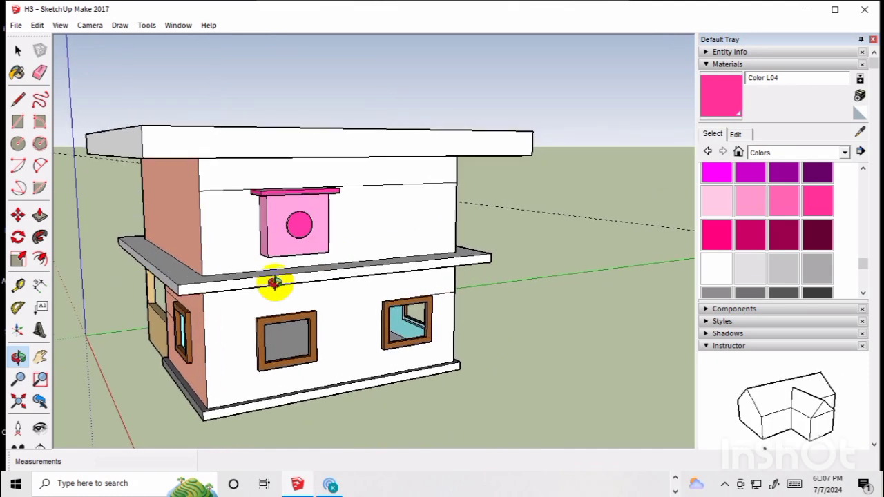
{"action": "middle_click_drag", "start_coordinate": [275, 284], "coordinate": [311, 312]}
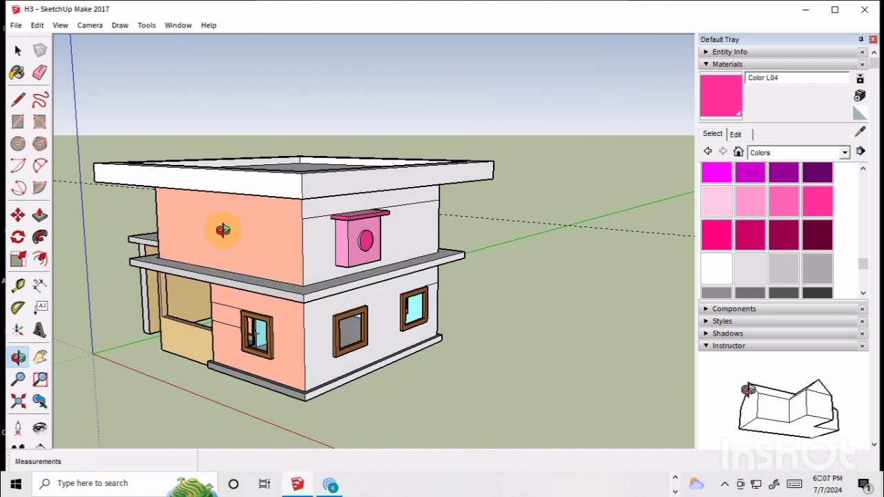
{"action": "scroll", "coordinate": [223, 230], "scroll_direction": "up", "scroll_amount": 2}
{"action": "scroll", "coordinate": [222, 232], "scroll_direction": "down", "scroll_amount": 1}
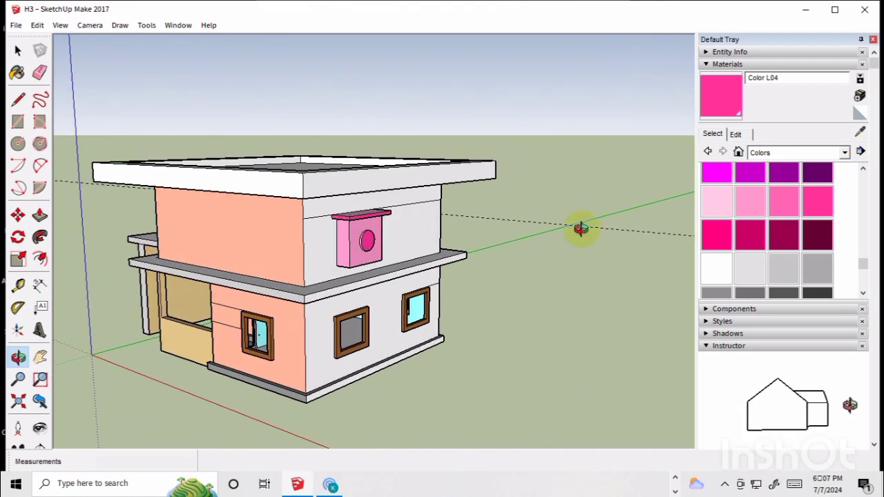